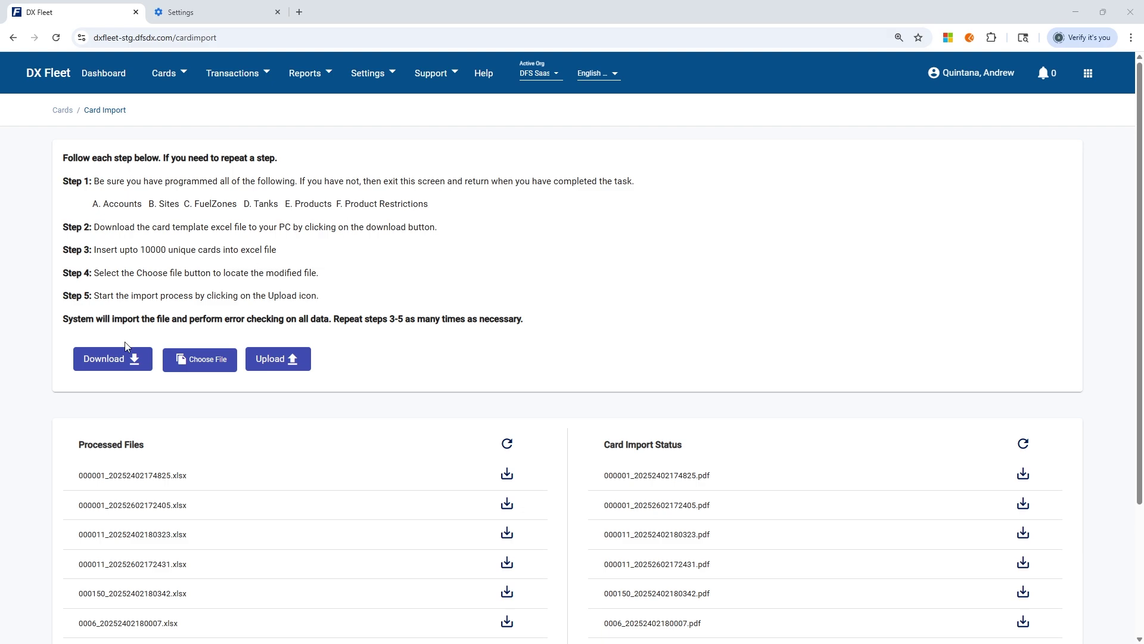
Download the card import template from DX Fleet and open Card_Import (22).xlsx in Excel
{"action": "left_click", "coordinate": [113, 365]}
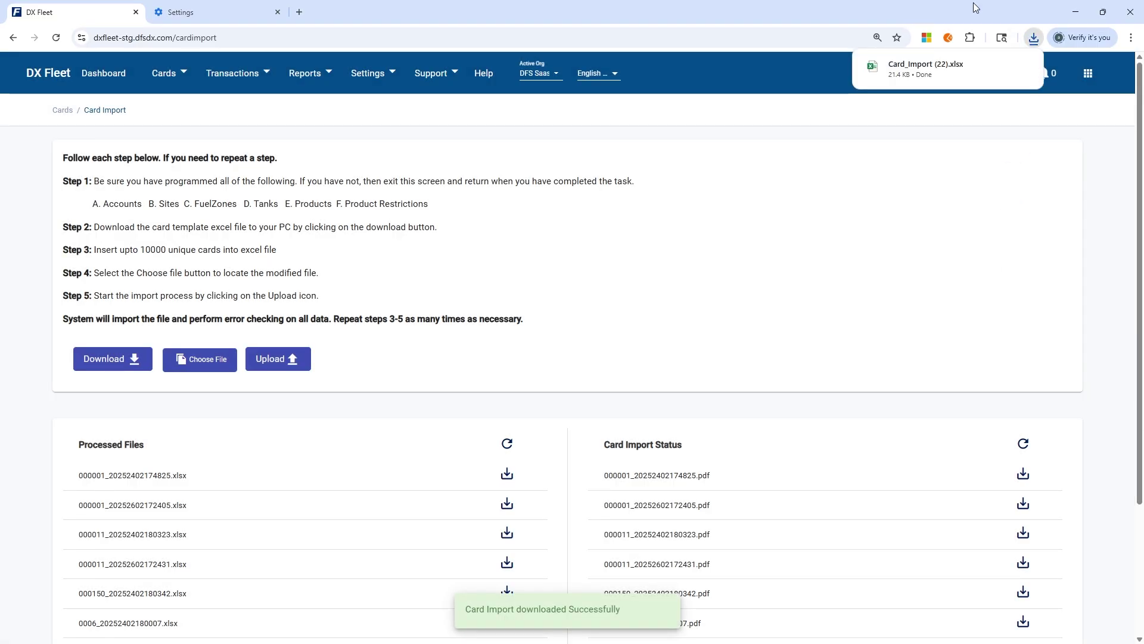
{"action": "mouse_move", "coordinate": [916, 72]}
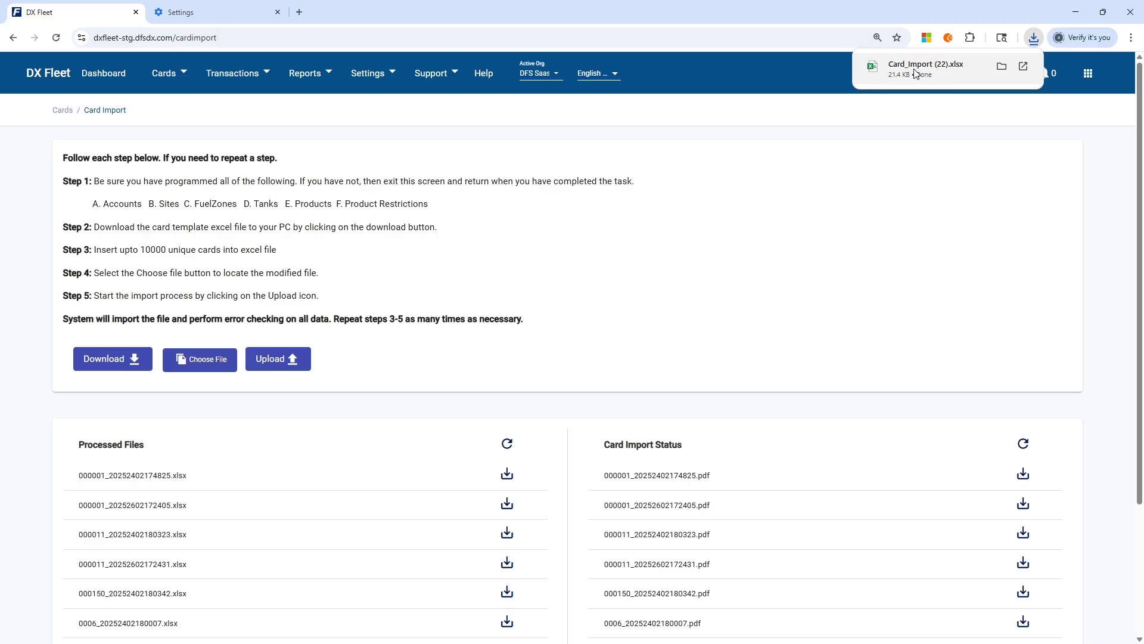
{"action": "left_click", "coordinate": [928, 70]}
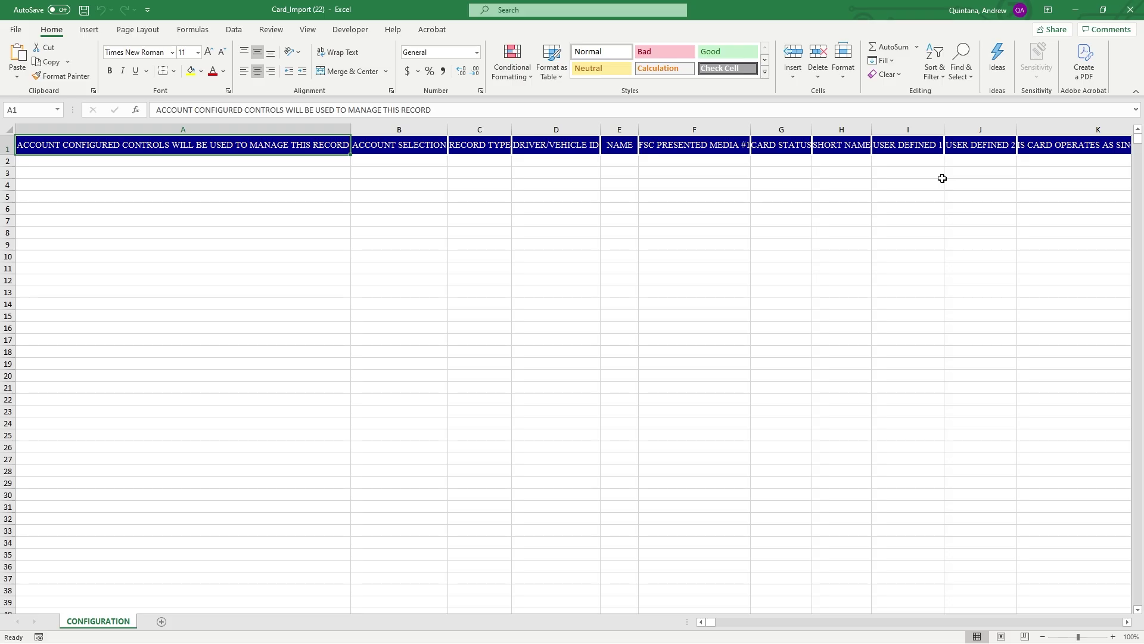
Check the Define card Record setup (Driver and Vehicle Tracking - Restricted) under System Configuration, then re-maximize Excel
{"action": "double_click", "coordinate": [867, 6]}
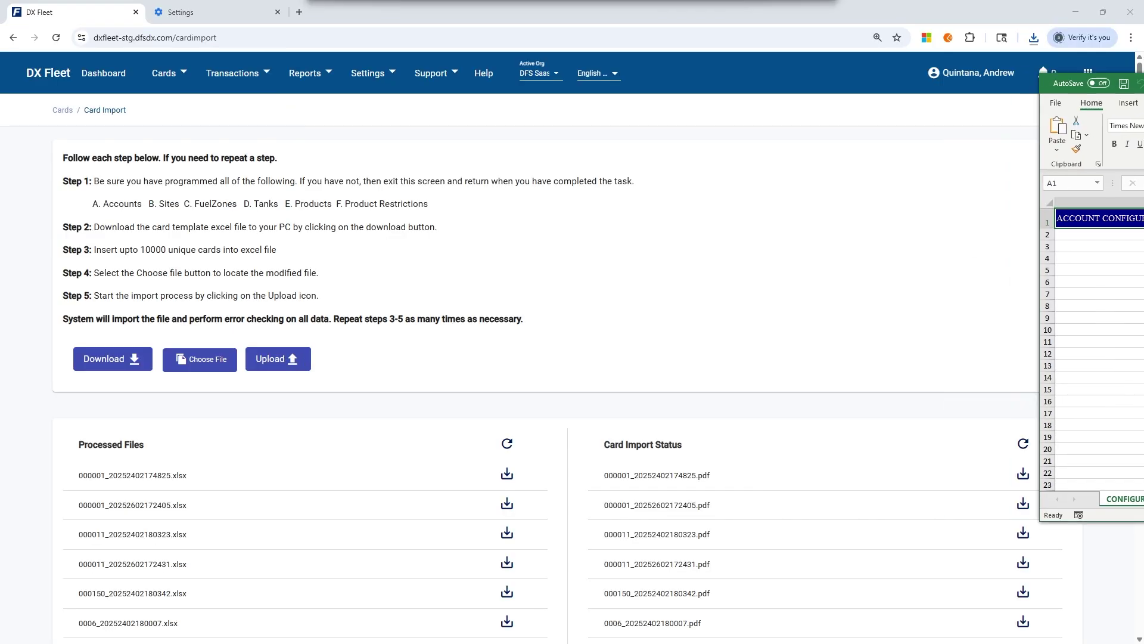
{"action": "left_click", "coordinate": [373, 72]}
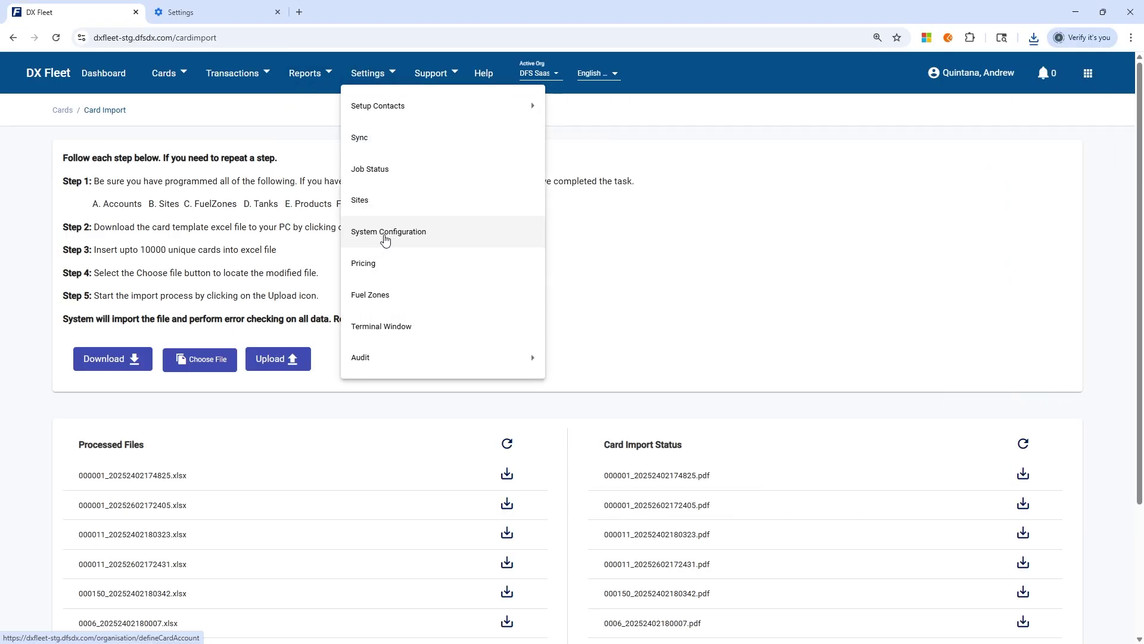
{"action": "left_click", "coordinate": [385, 235]}
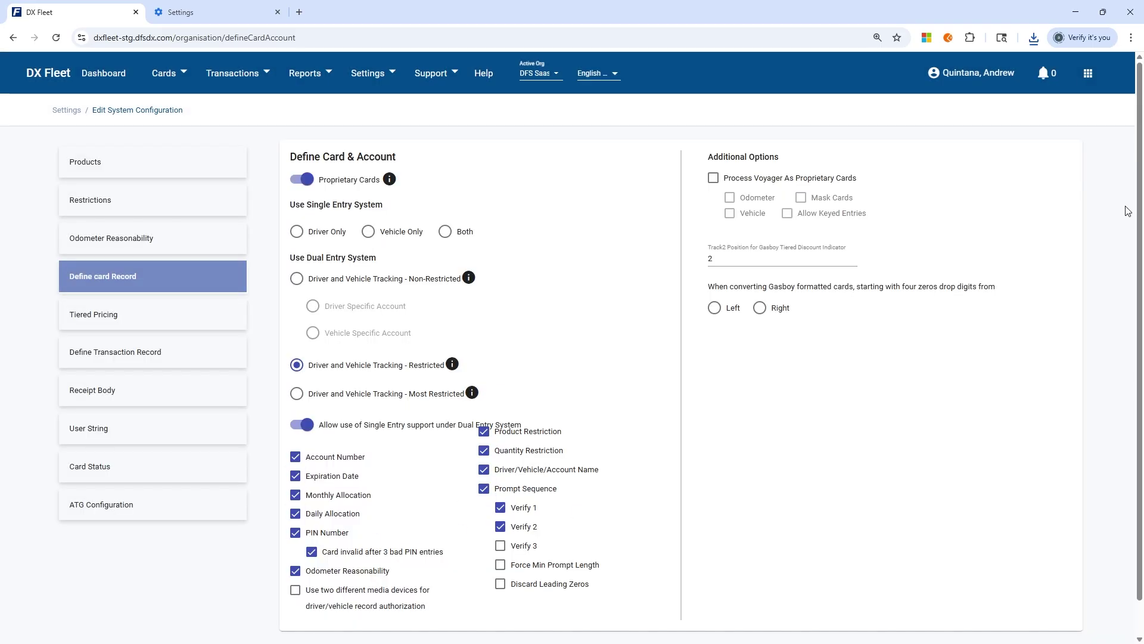
{"action": "left_click_drag", "start_coordinate": [1143, 132], "coordinate": [324, 2]}
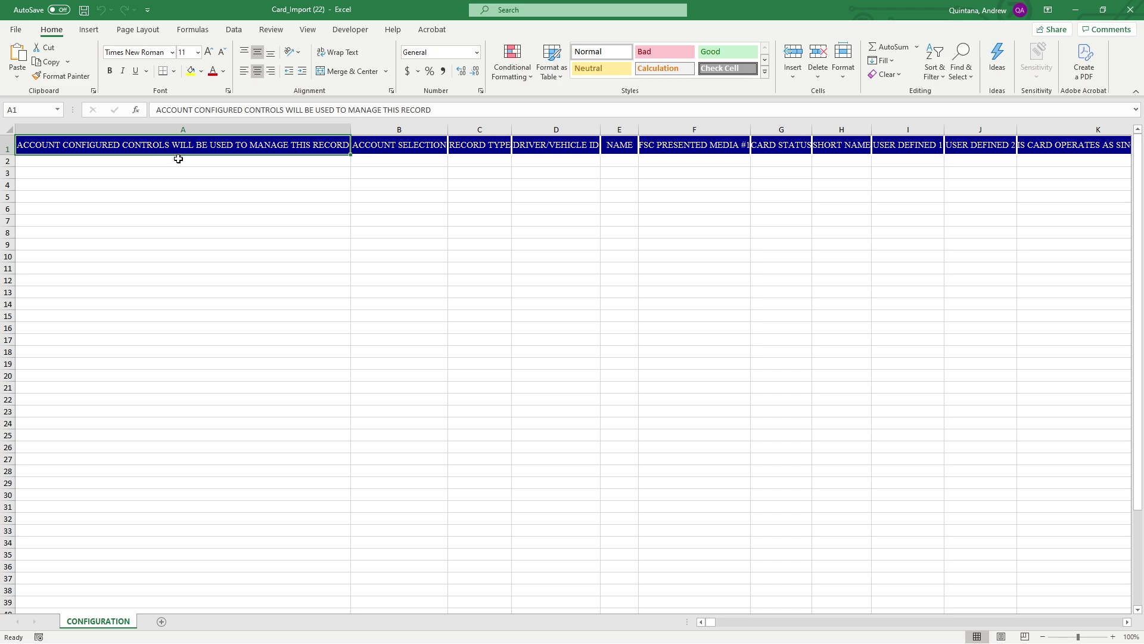
Set A2 to No and B2 to 1000,Equipment in the card template's first data row
{"action": "left_click", "coordinate": [182, 159]}
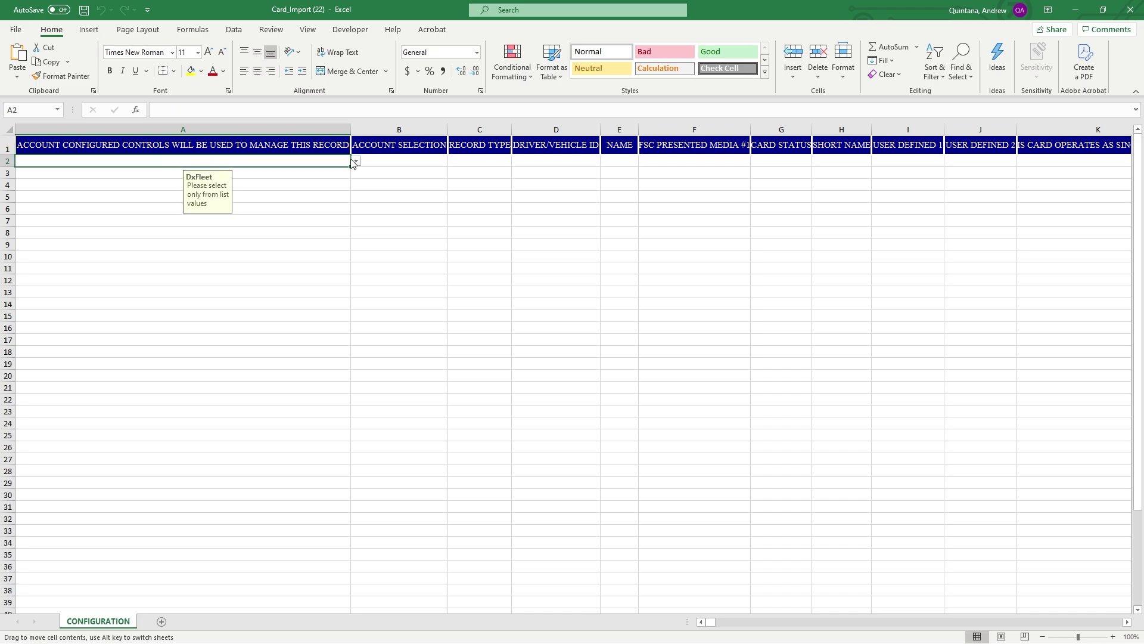
{"action": "left_click", "coordinate": [356, 162]}
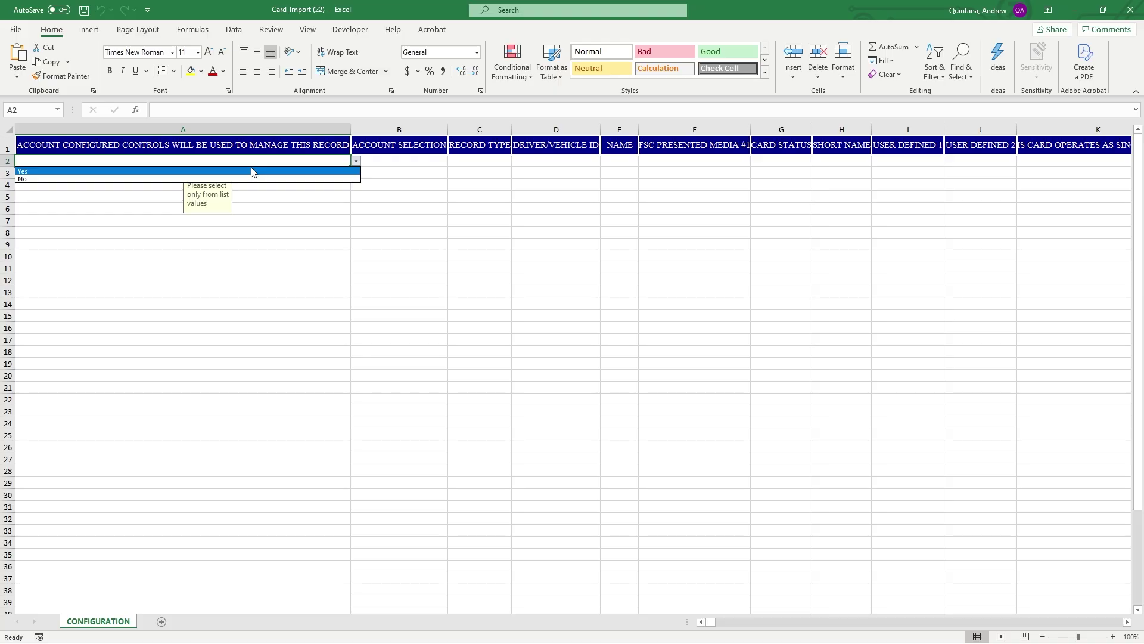
{"action": "left_click", "coordinate": [254, 179]}
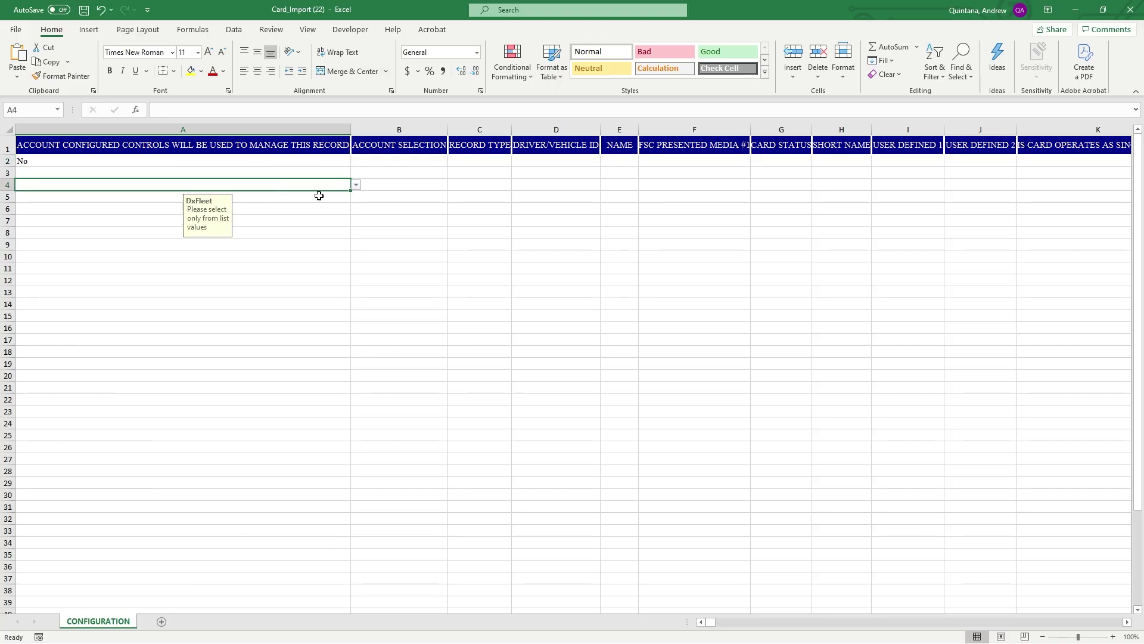
{"action": "left_click", "coordinate": [415, 163]}
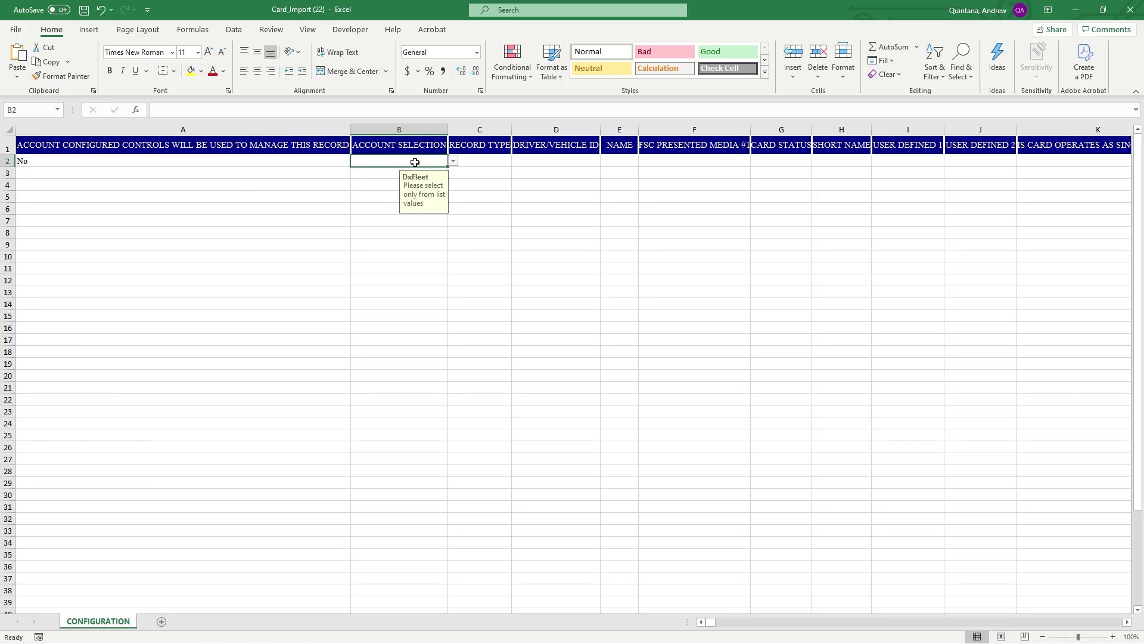
{"action": "left_click", "coordinate": [452, 161]}
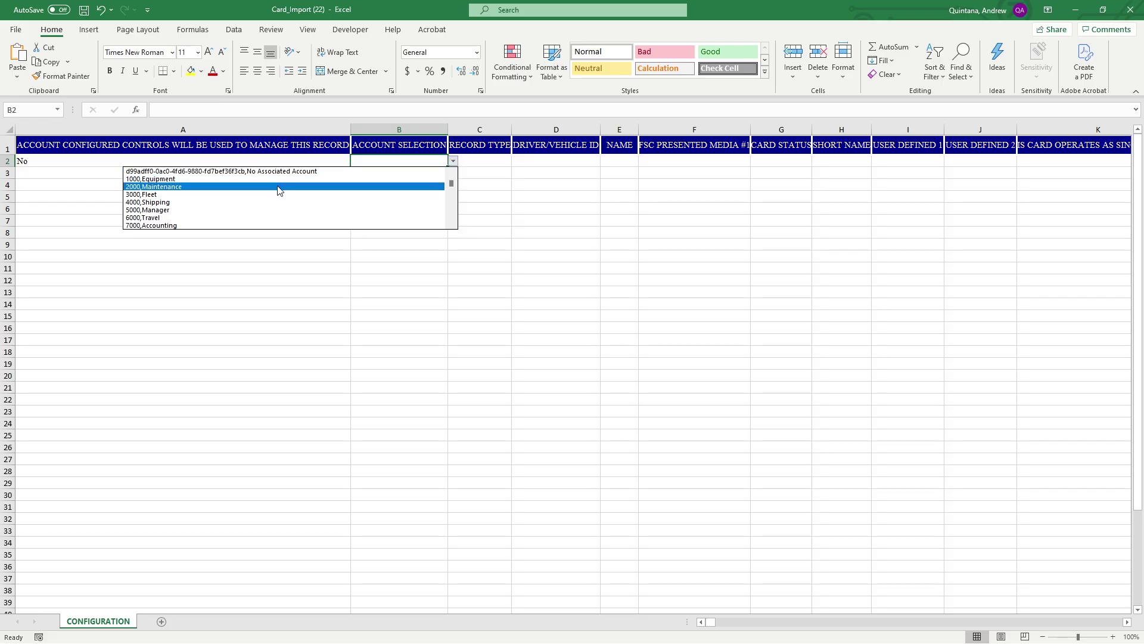
{"action": "mouse_move", "coordinate": [452, 184]}
{"action": "left_mouse_down"}
{"action": "mouse_move", "coordinate": [451, 215]}
{"action": "mouse_move", "coordinate": [451, 182]}
{"action": "left_mouse_up"}
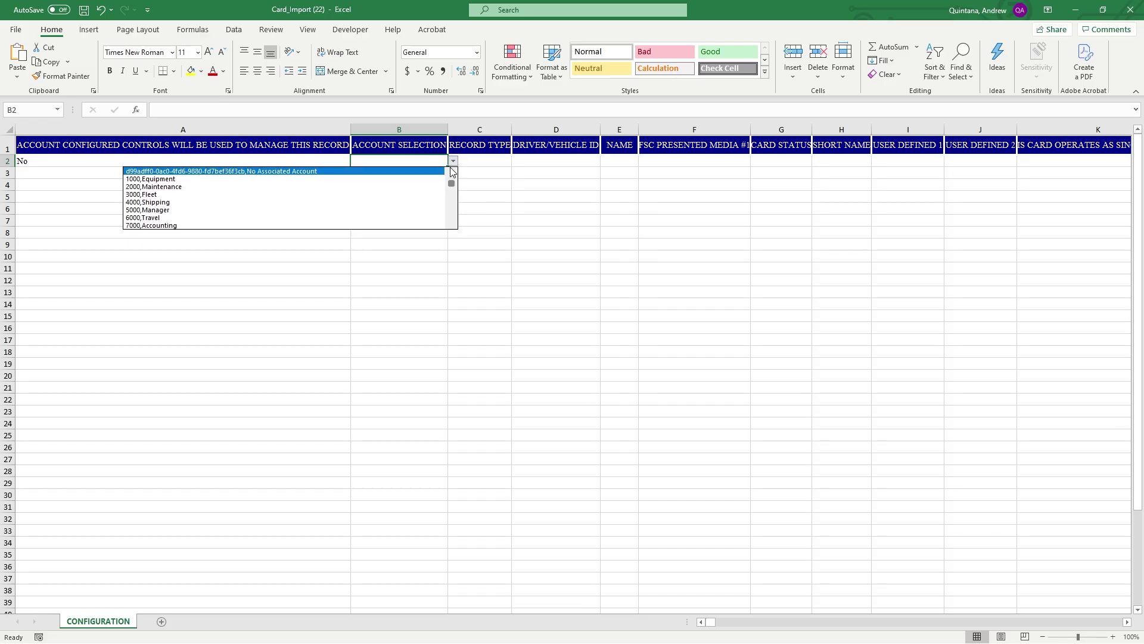
{"action": "left_click", "coordinate": [210, 180]}
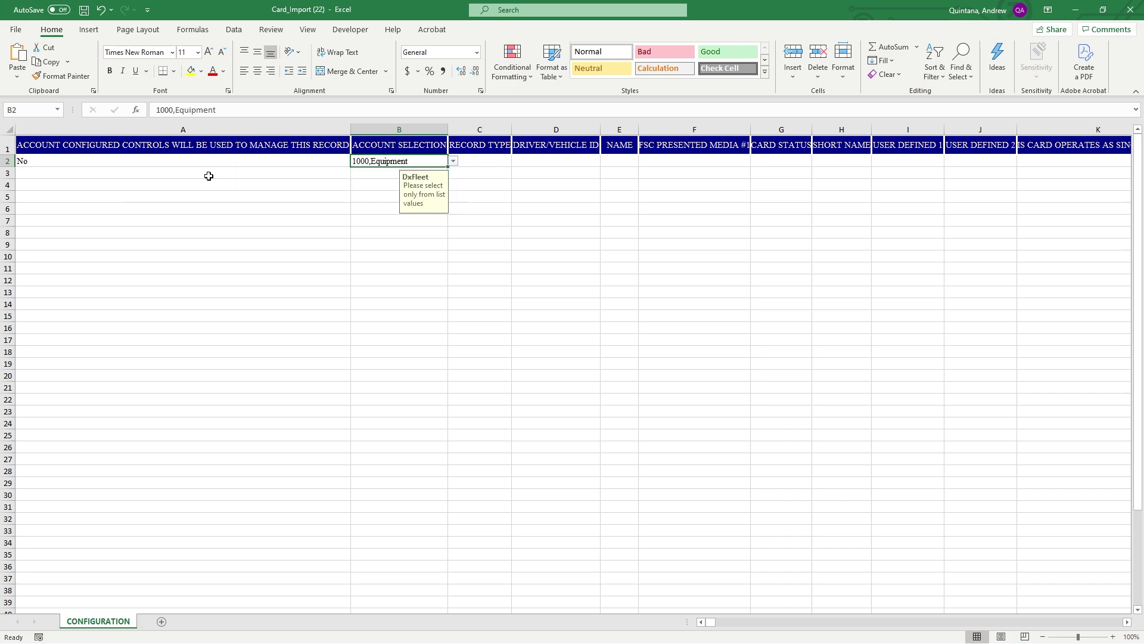
{"action": "left_click", "coordinate": [495, 158]}
{"action": "left_click", "coordinate": [516, 162]}
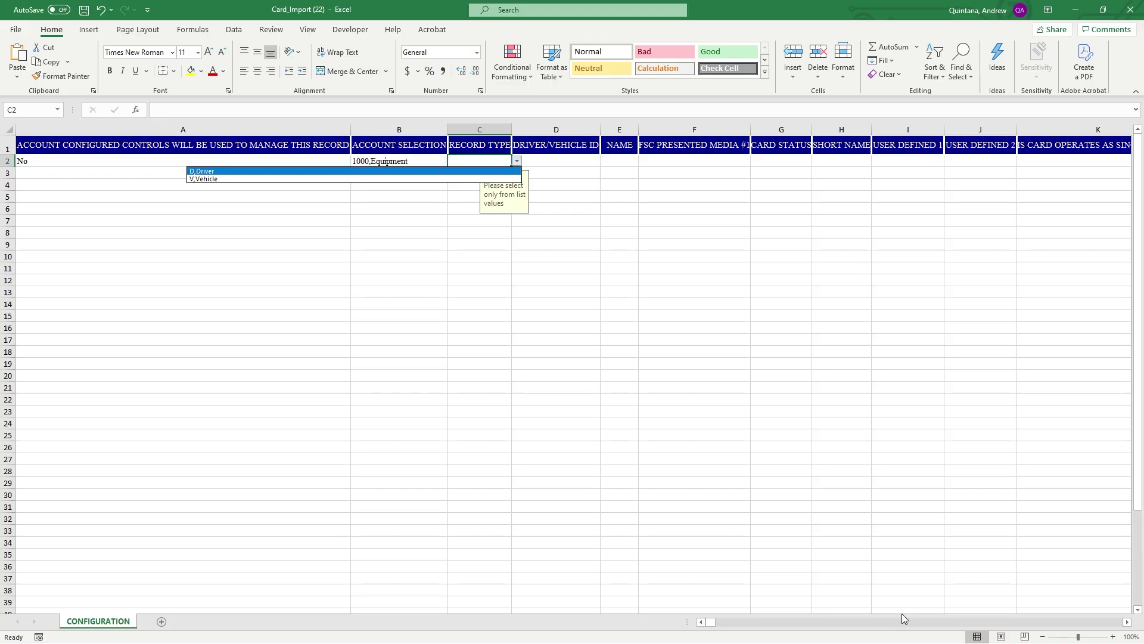
Set the record type in C2 to D,Driver
{"action": "left_click", "coordinate": [1129, 623]}
{"action": "left_click", "coordinate": [1128, 623]}
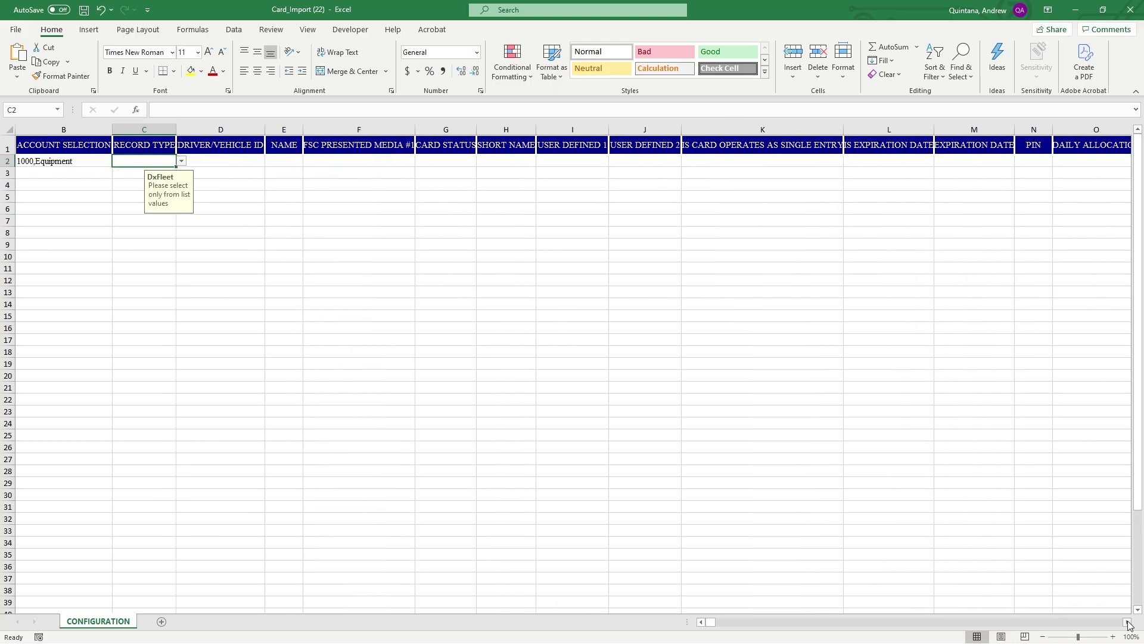
{"action": "left_click", "coordinate": [723, 148]}
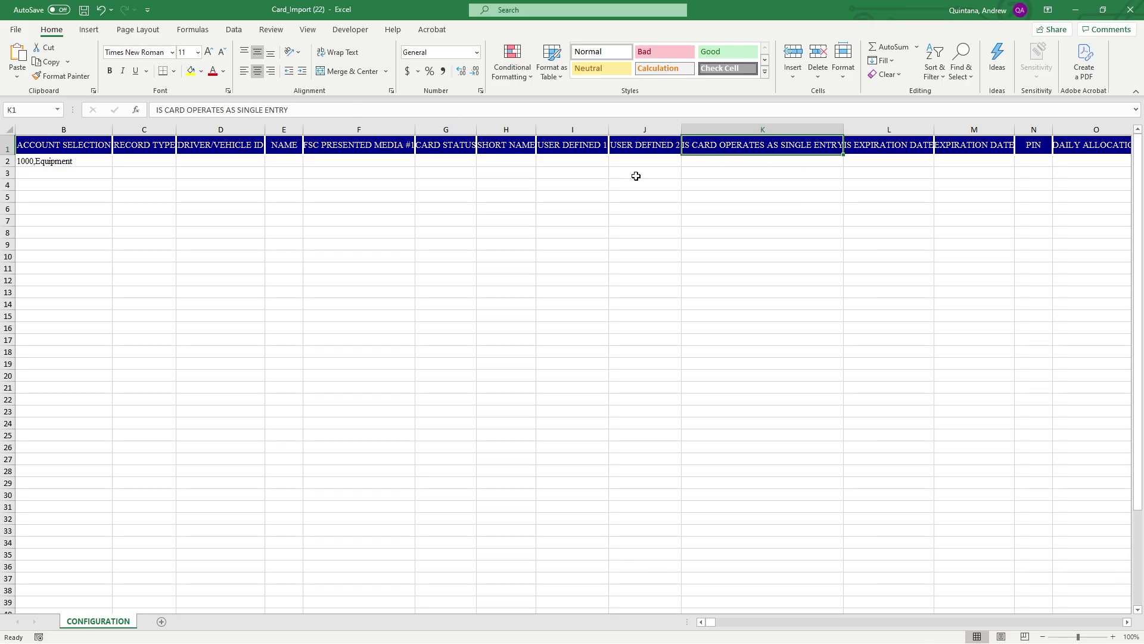
{"action": "left_click", "coordinate": [704, 623]}
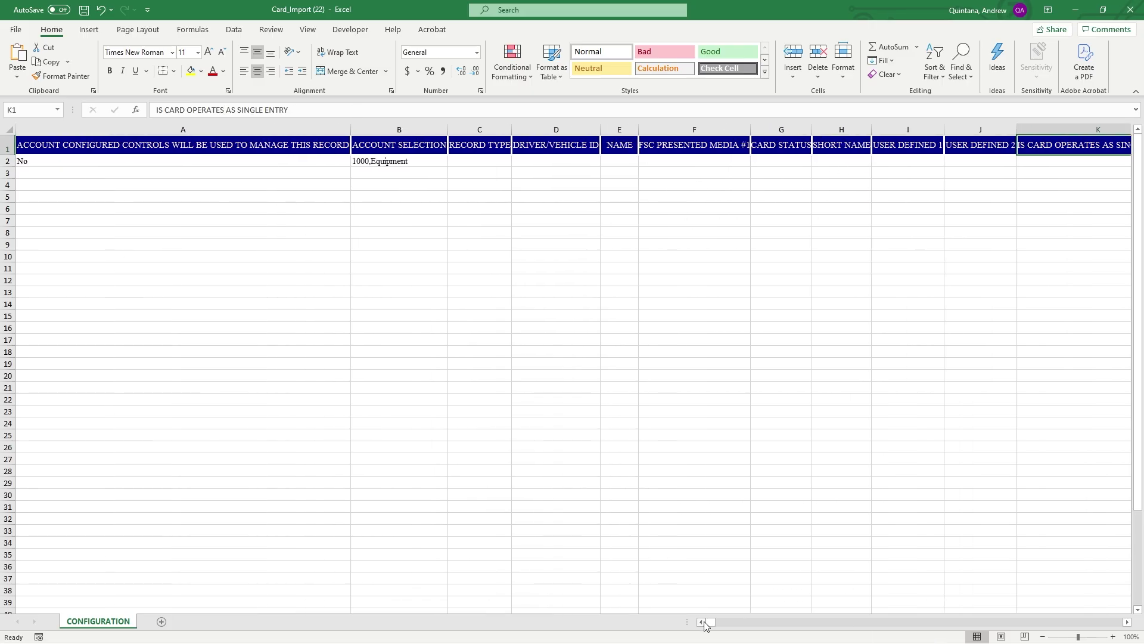
{"action": "left_click", "coordinate": [498, 162]}
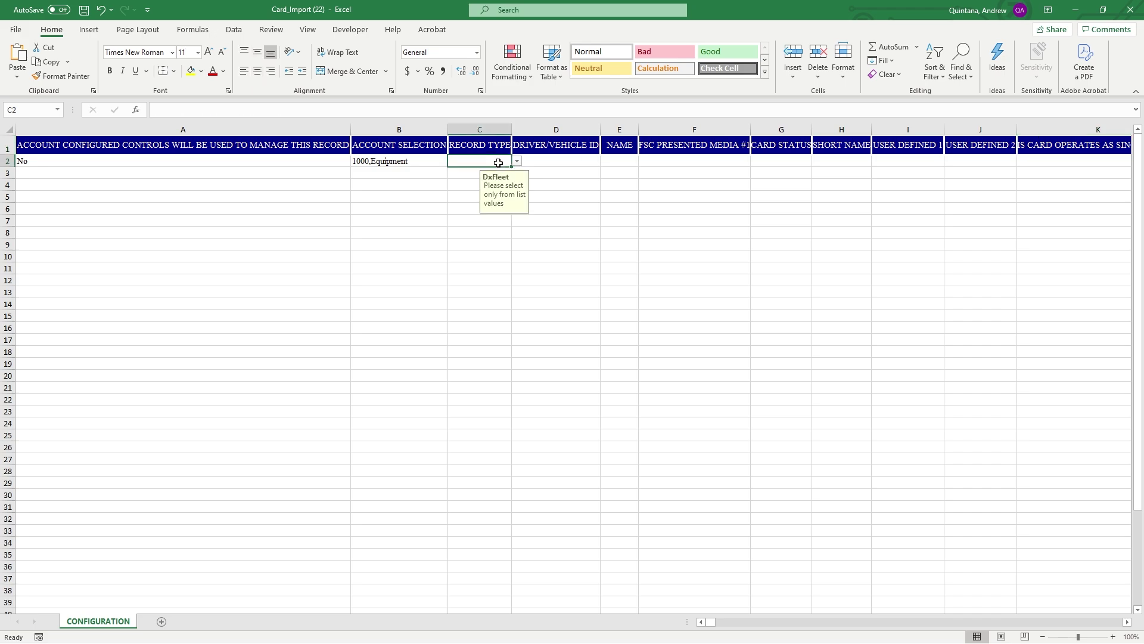
{"action": "left_click", "coordinate": [517, 162]}
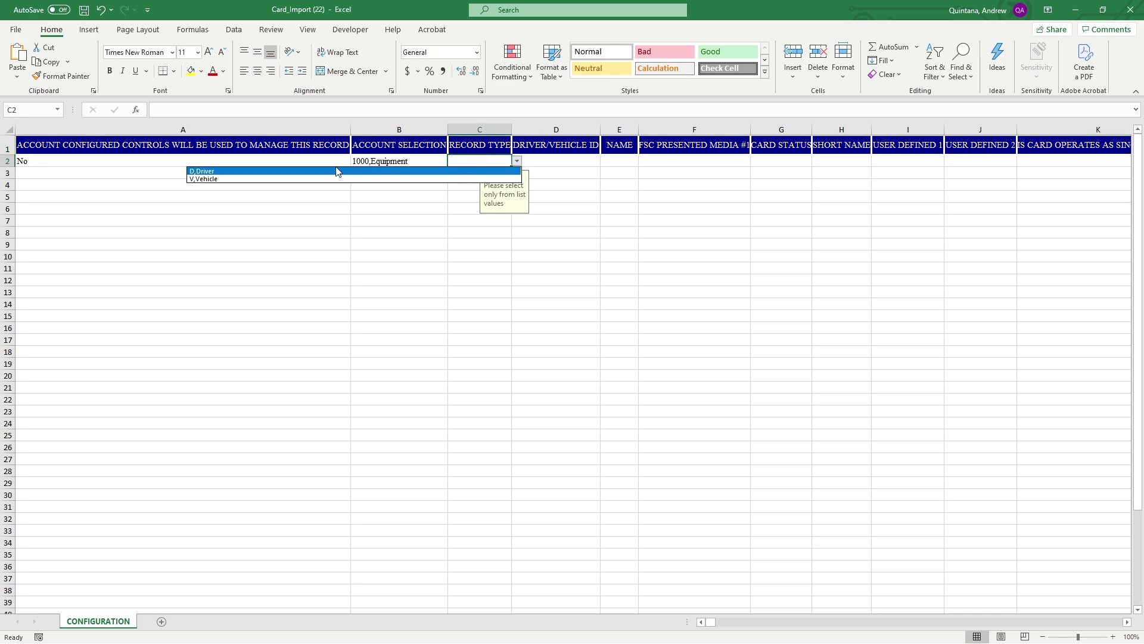
{"action": "left_click", "coordinate": [291, 170]}
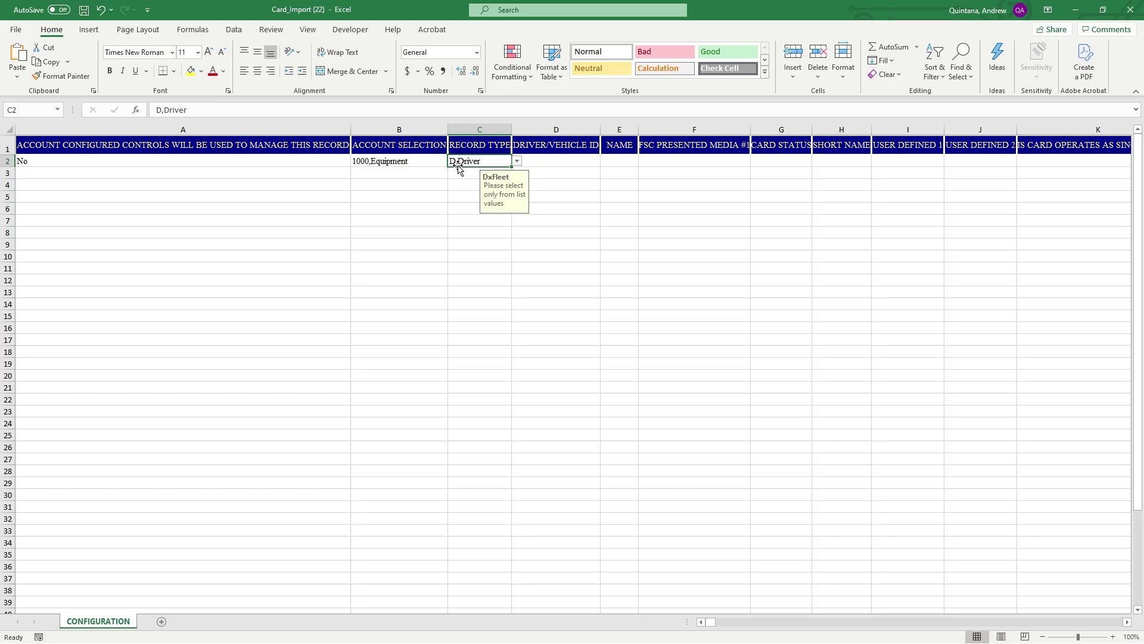
Enter driver ID 1234 in D2 and the name Test Driver in E2
{"action": "left_click", "coordinate": [562, 160]}
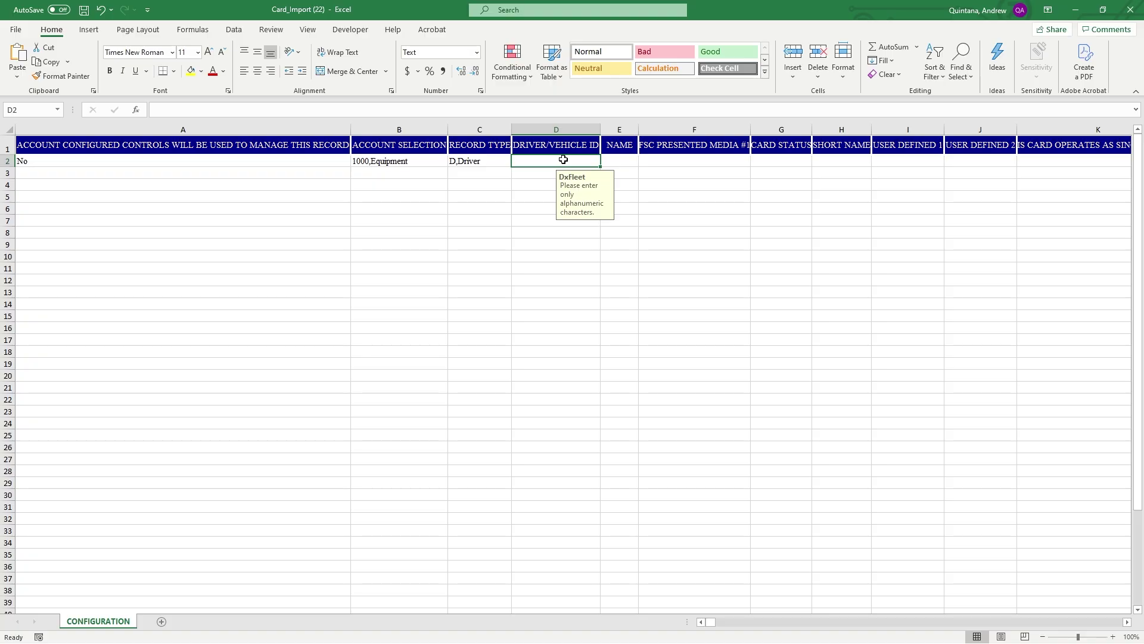
{"action": "type", "text": "1234"}
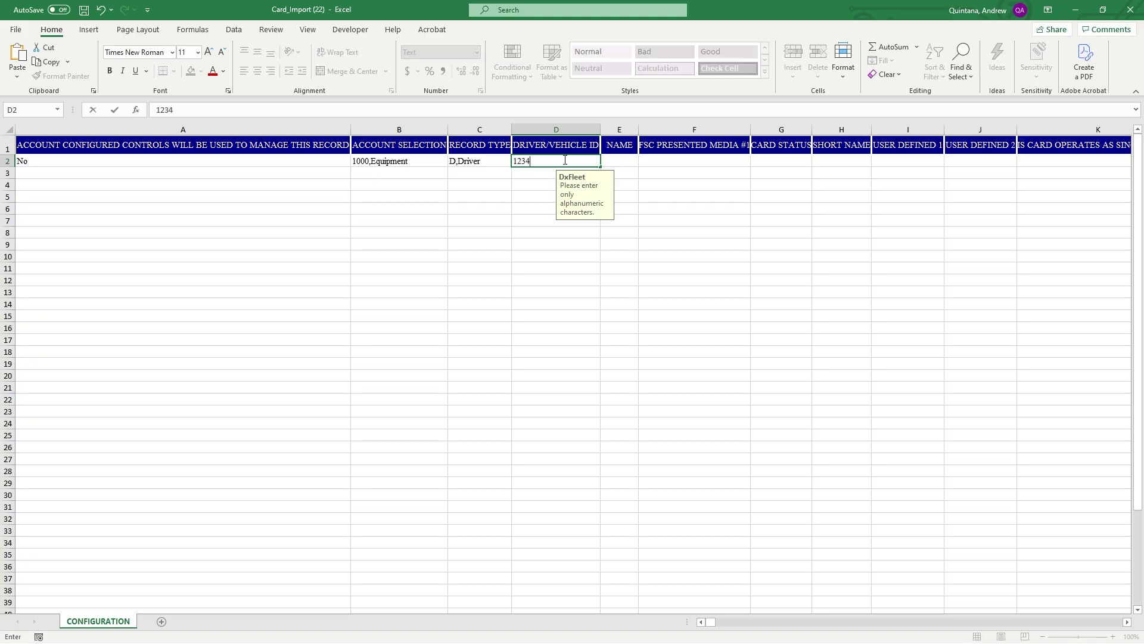
{"action": "left_click", "coordinate": [609, 160]}
{"action": "type", "text": "Test "}
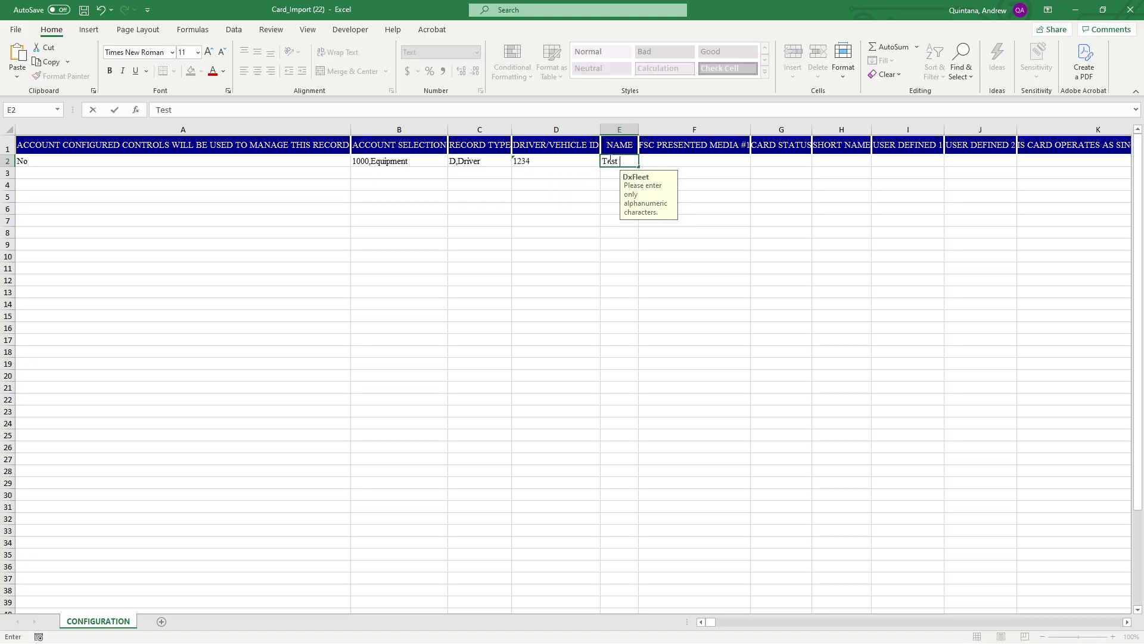
{"action": "type", "text": "Driver"}
{"action": "key", "text": "F2"}
{"action": "left_click", "coordinate": [714, 160]}
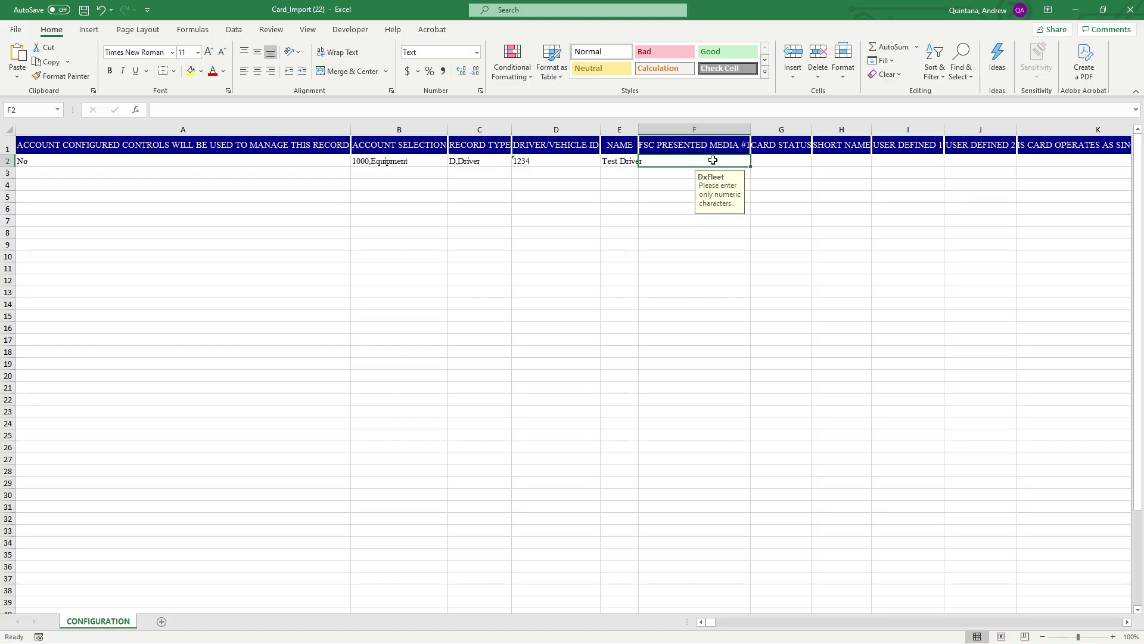
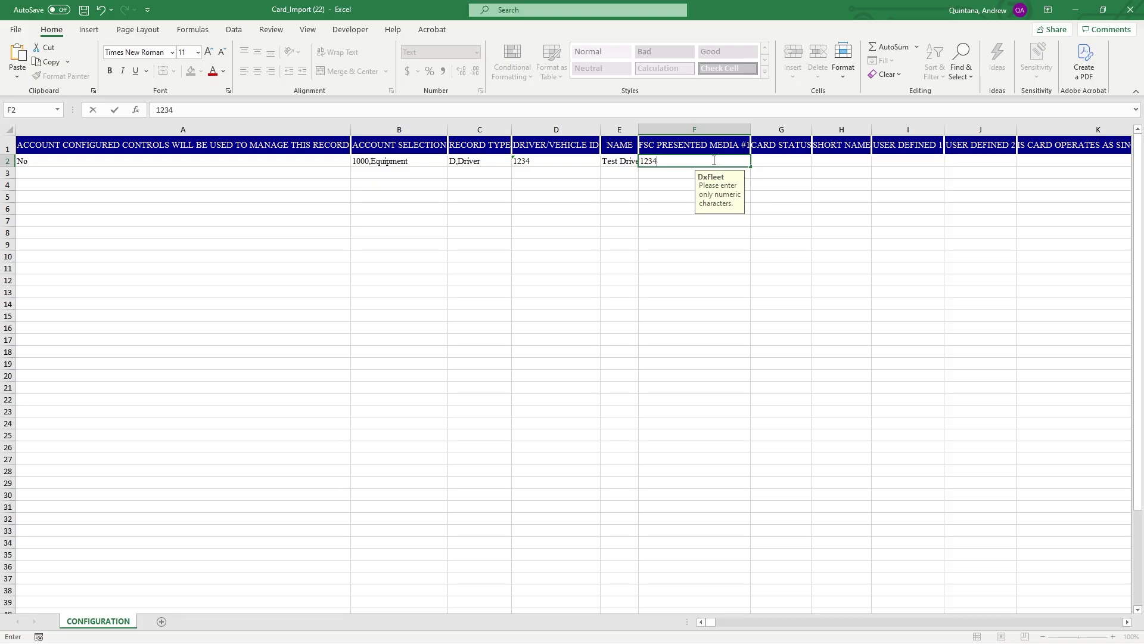
{"action": "key", "text": "BackSpace"}
{"action": "key", "text": "BackSpace"}
{"action": "key", "text": "BackSpace"}
{"action": "key", "text": "BackSpace"}
{"action": "key", "text": "Return"}
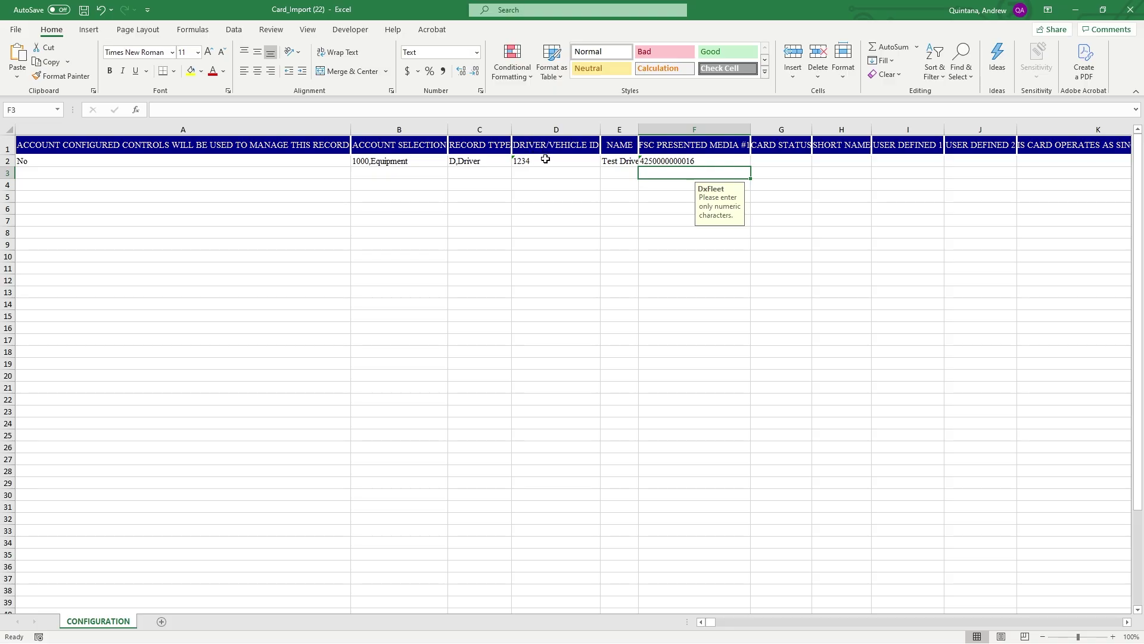
{"action": "left_click", "coordinate": [556, 161]}
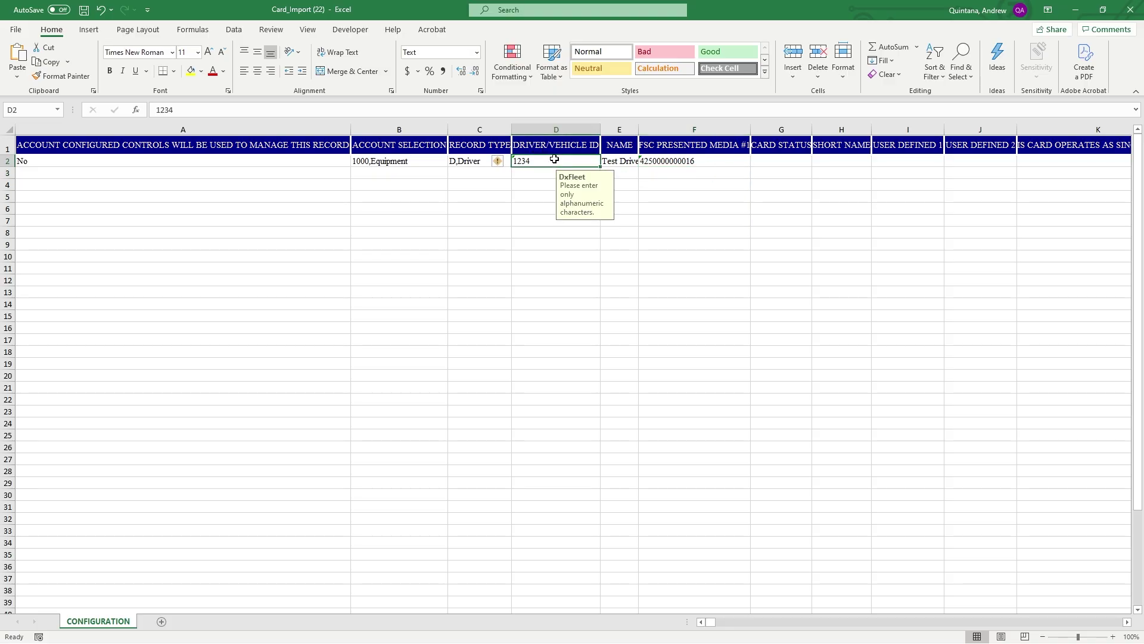
{"action": "left_click", "coordinate": [724, 162]}
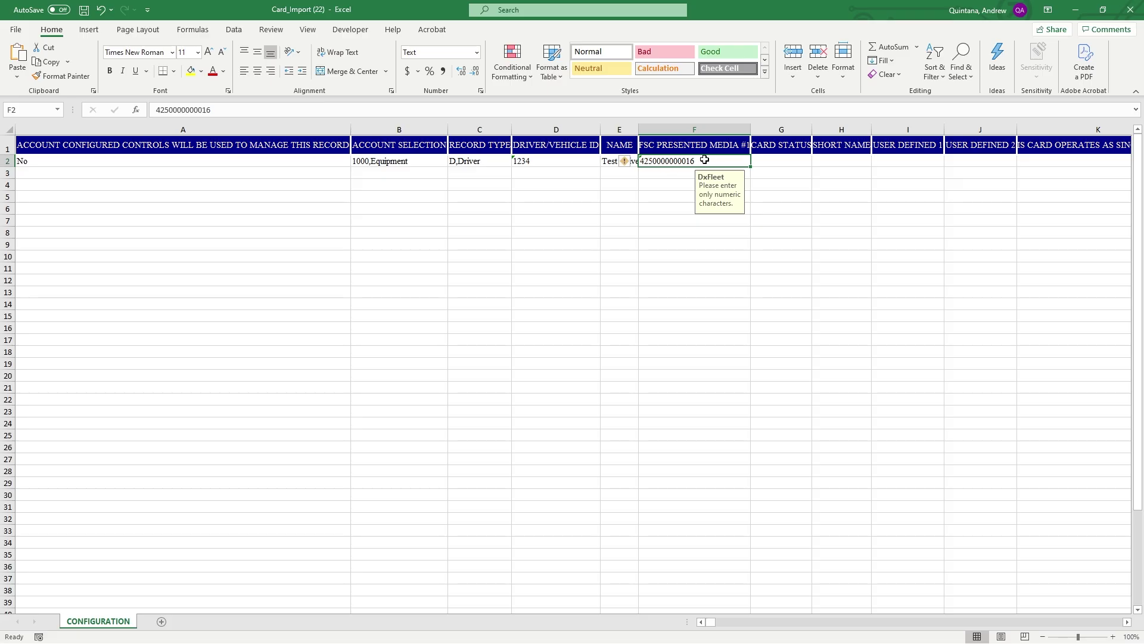
{"action": "left_click", "coordinate": [1127, 622]}
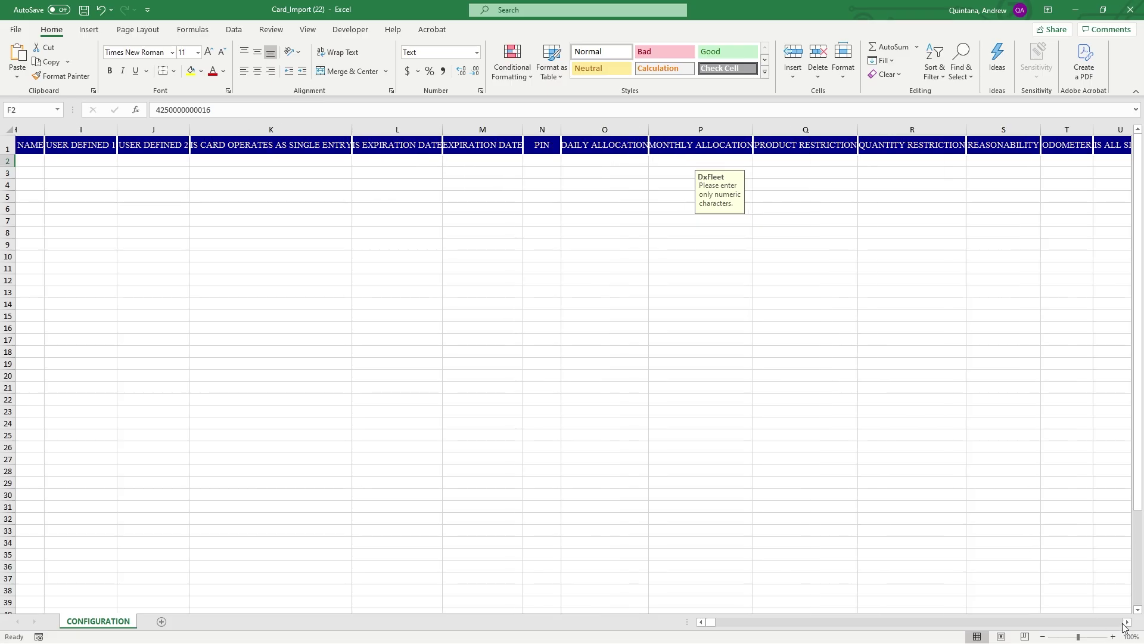
{"action": "left_click", "coordinate": [701, 623]}
{"action": "left_click_drag", "start_coordinate": [701, 622], "coordinate": [702, 622]}
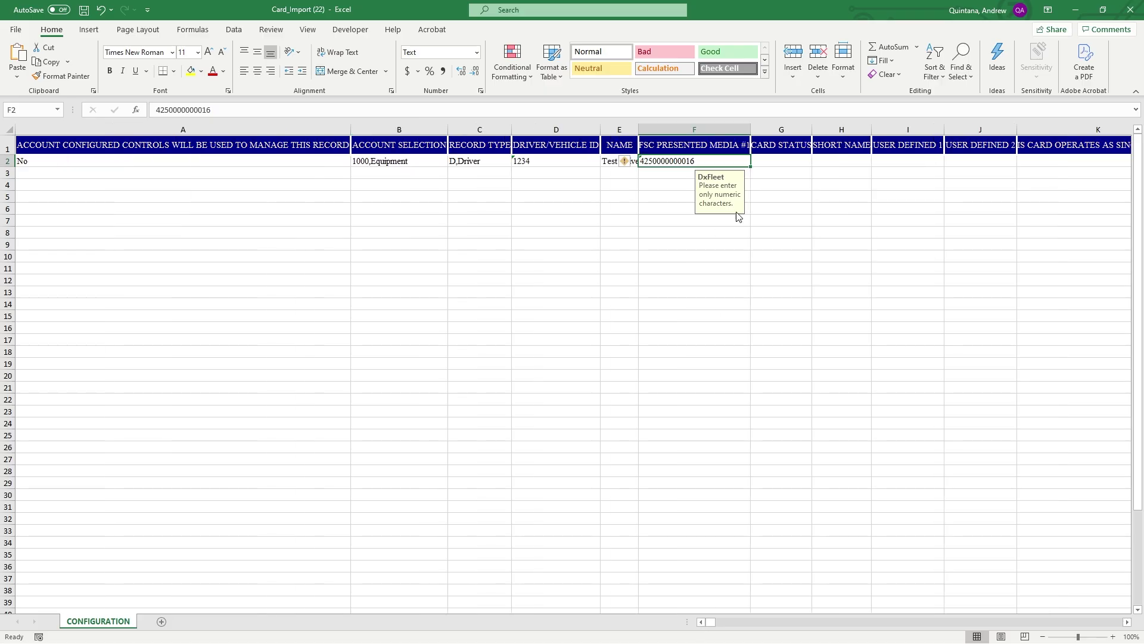
{"action": "left_click", "coordinate": [773, 164]}
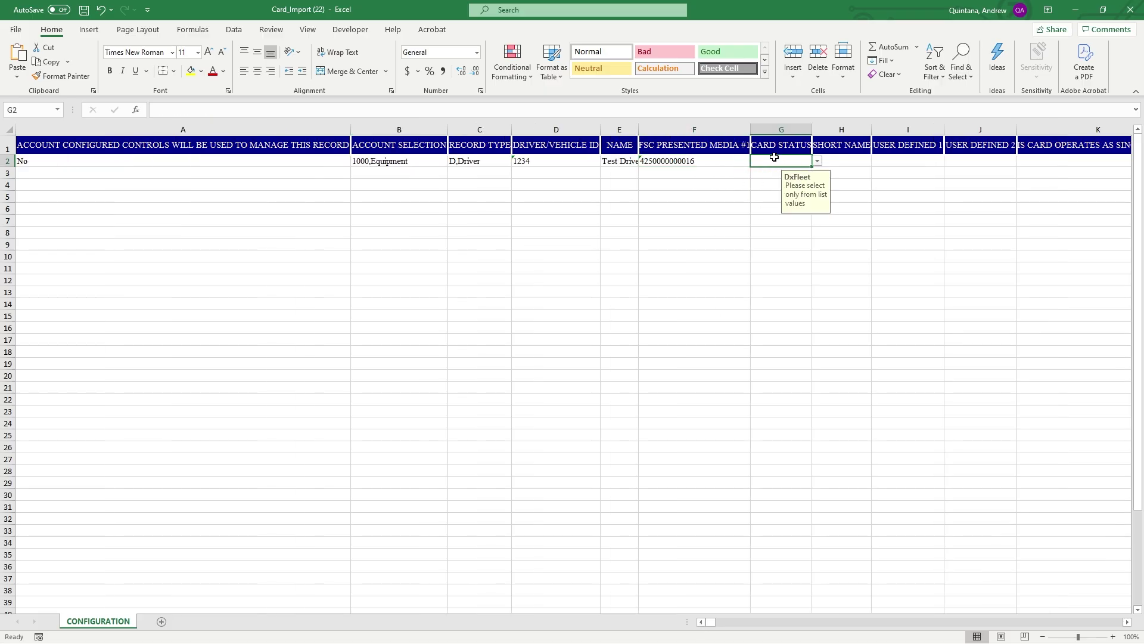
Set card status G2 to 00,Valid and short name H2 to Test
{"action": "left_click", "coordinate": [817, 160]}
{"action": "left_click", "coordinate": [673, 172]}
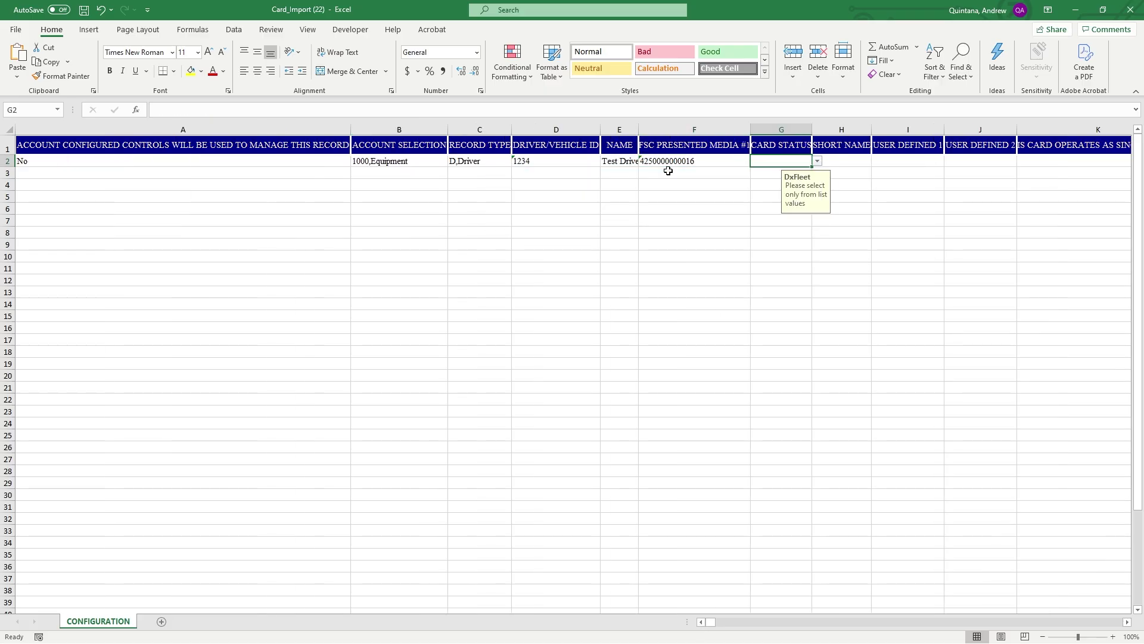
{"action": "left_click", "coordinate": [857, 163]}
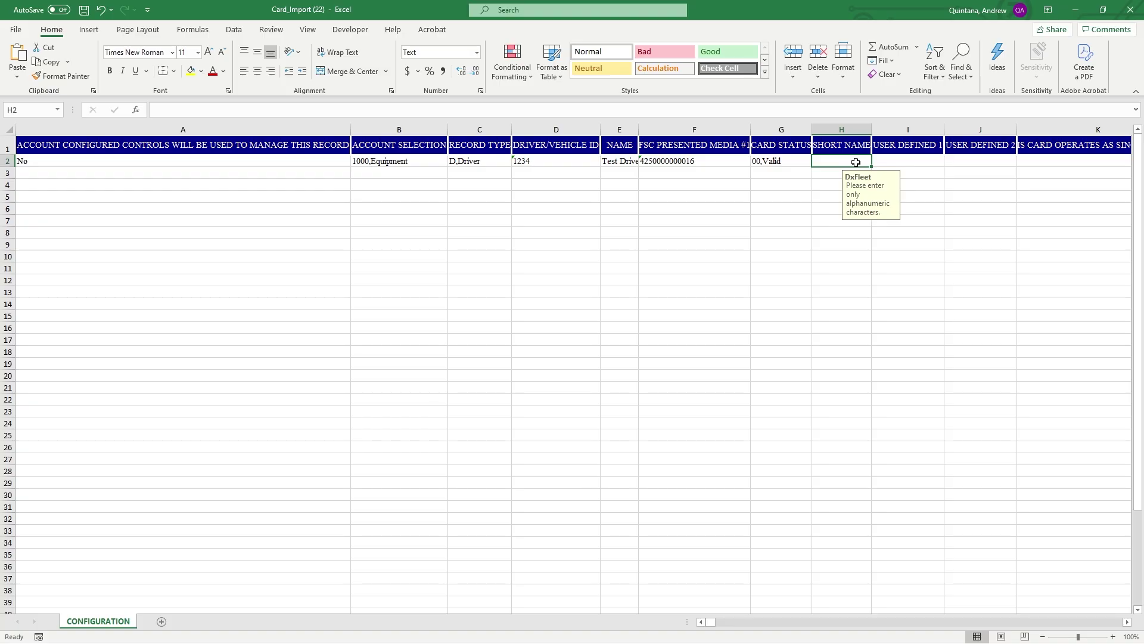
{"action": "double_click", "coordinate": [856, 162]}
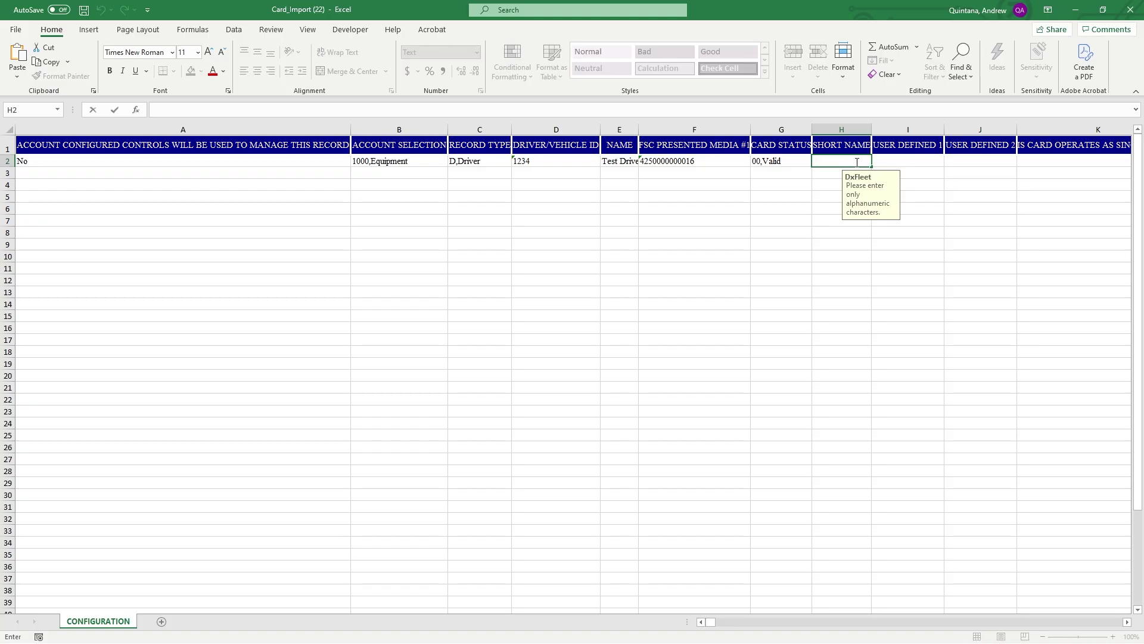
{"action": "type", "text": "Test"}
{"action": "left_click", "coordinate": [923, 157]}
{"action": "left_click", "coordinate": [970, 157]}
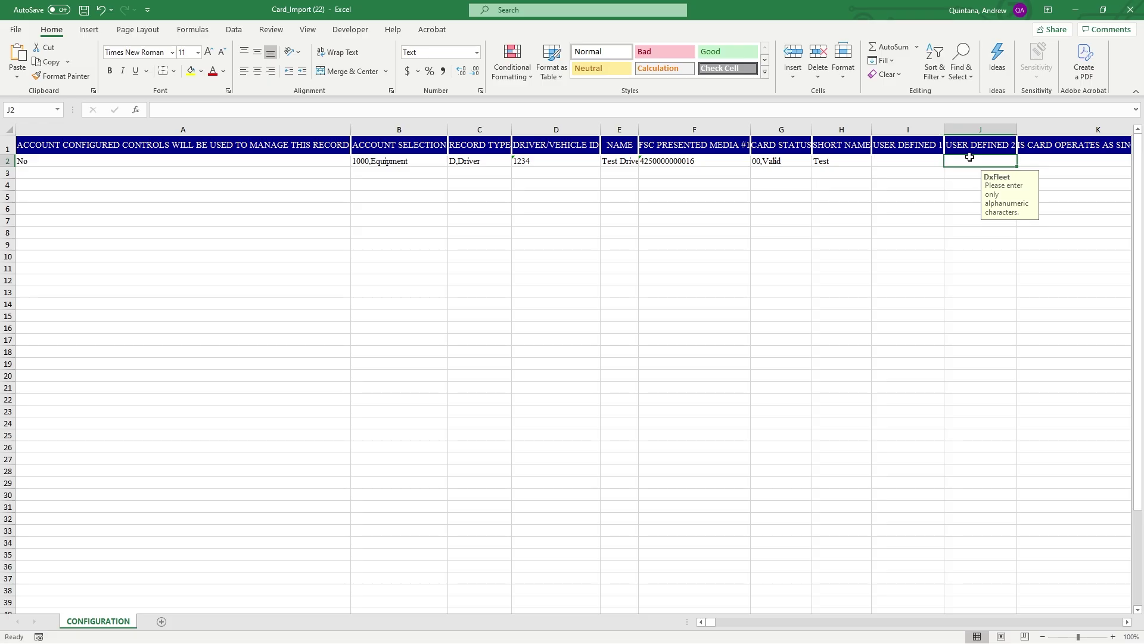
Set the single-entry flag in K2 to No
{"action": "left_click_drag", "start_coordinate": [1127, 624], "coordinate": [1127, 625]}
{"action": "left_click", "coordinate": [1127, 624]}
{"action": "left_click", "coordinate": [1127, 623]}
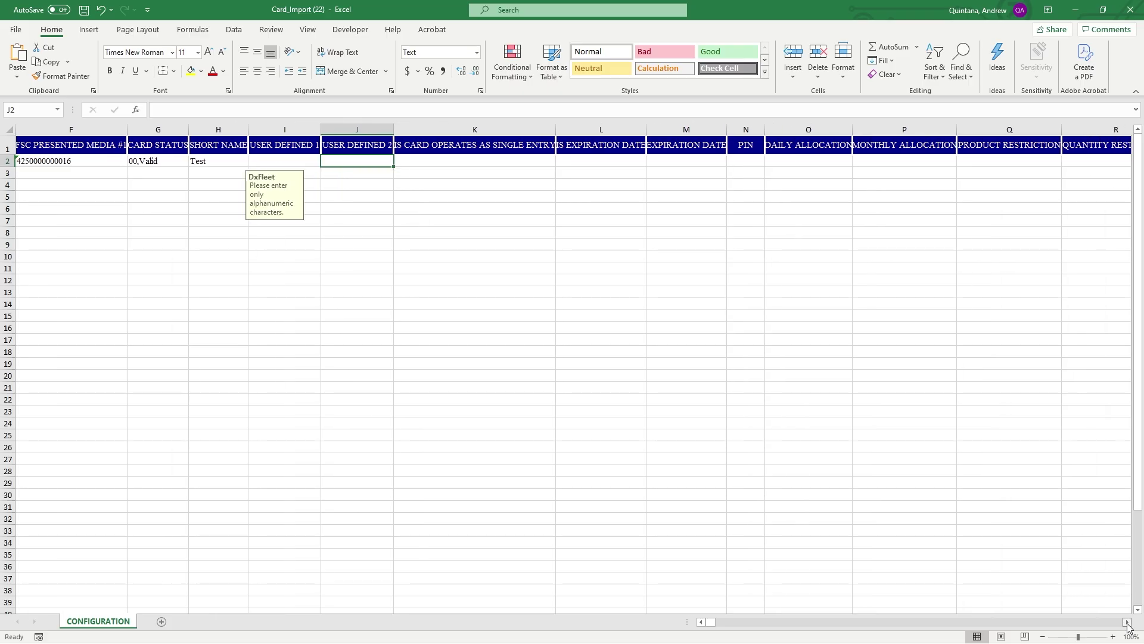
{"action": "left_click", "coordinate": [1127, 623]}
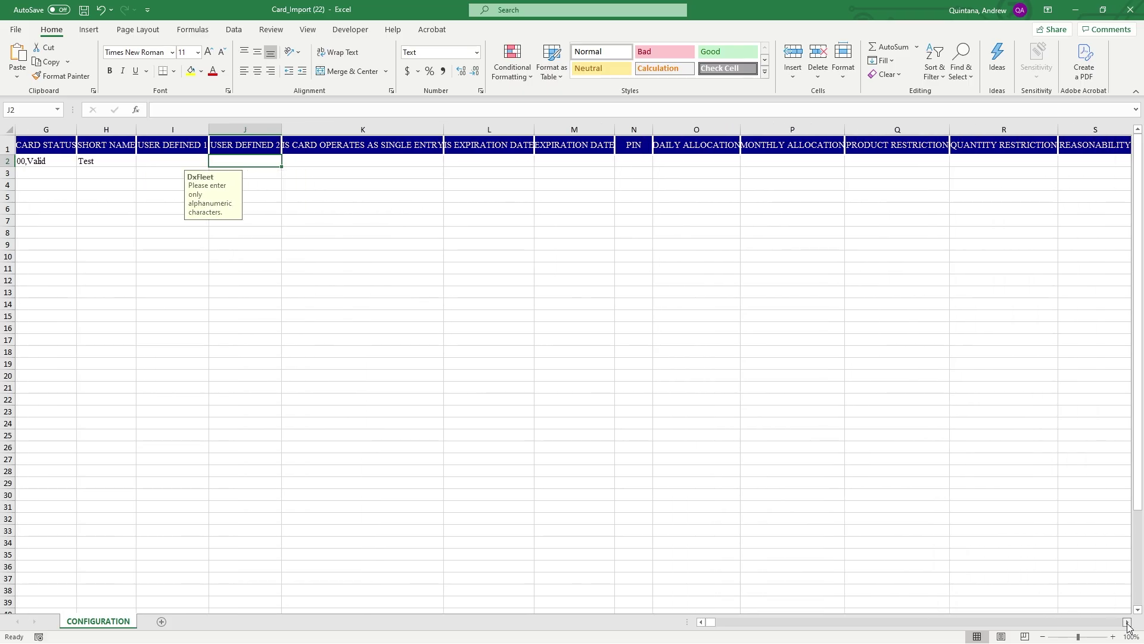
{"action": "left_click", "coordinate": [305, 159]}
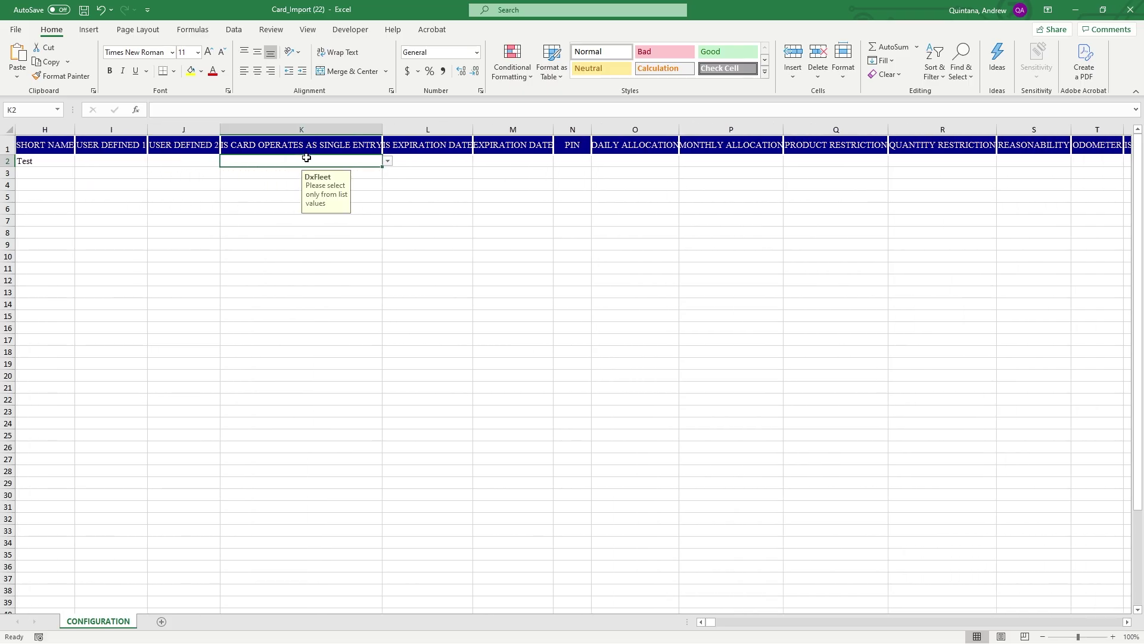
{"action": "left_click", "coordinate": [388, 161]}
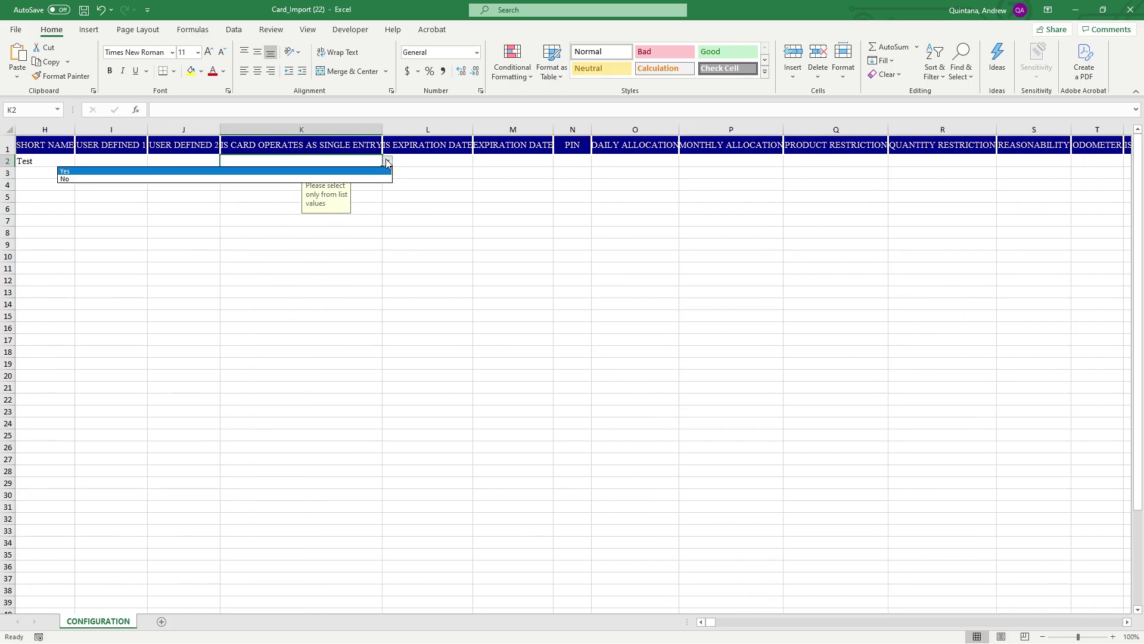
{"action": "left_click", "coordinate": [344, 178]}
Set the expiration-date flag in L2 to No
{"action": "left_click", "coordinate": [444, 171]}
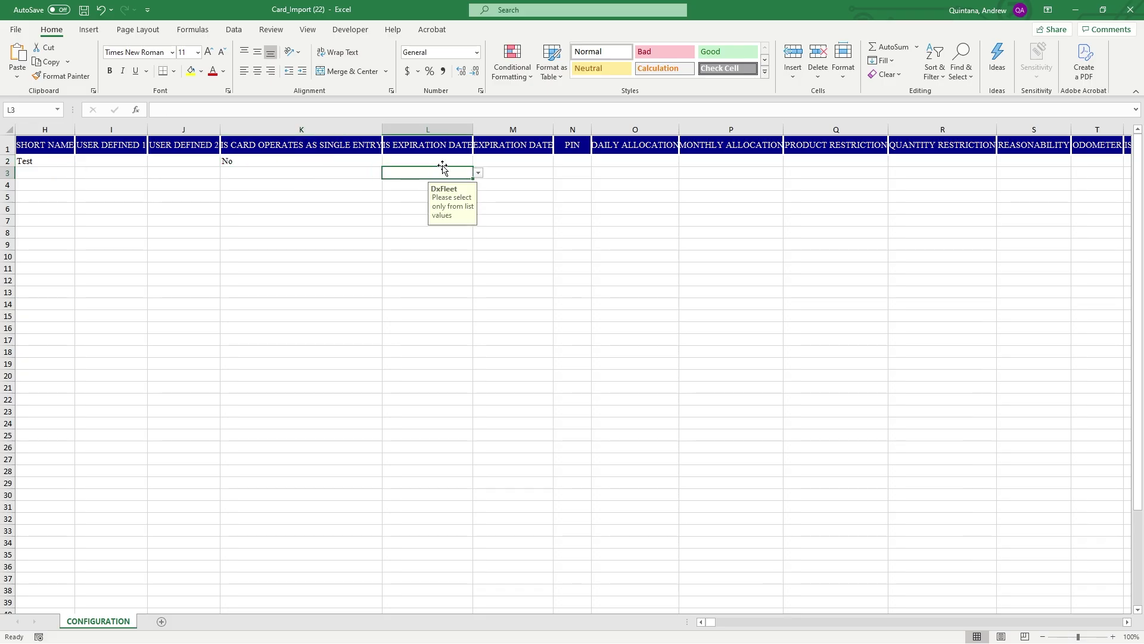
{"action": "left_click", "coordinate": [441, 161]}
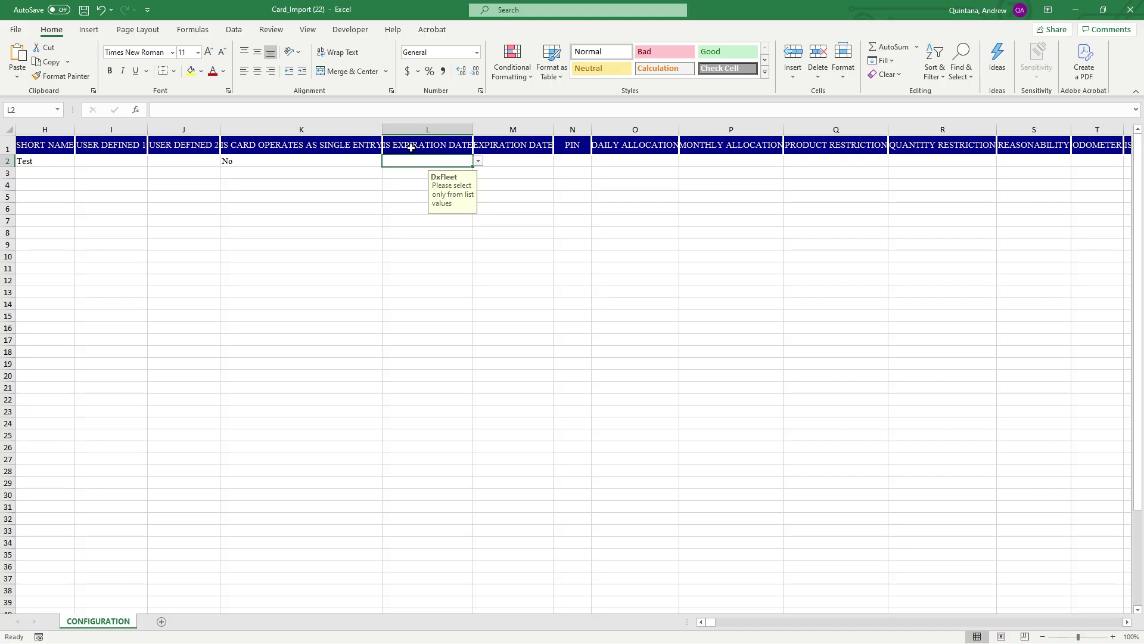
{"action": "left_click", "coordinate": [478, 161]}
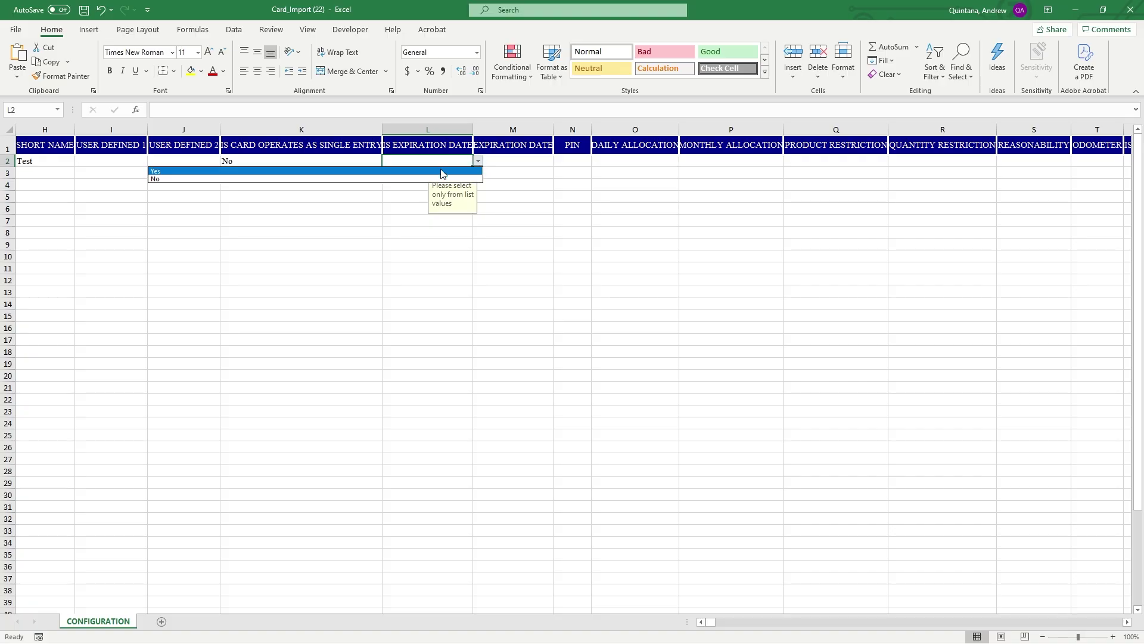
{"action": "left_click", "coordinate": [441, 179]}
{"action": "left_click", "coordinate": [518, 160]}
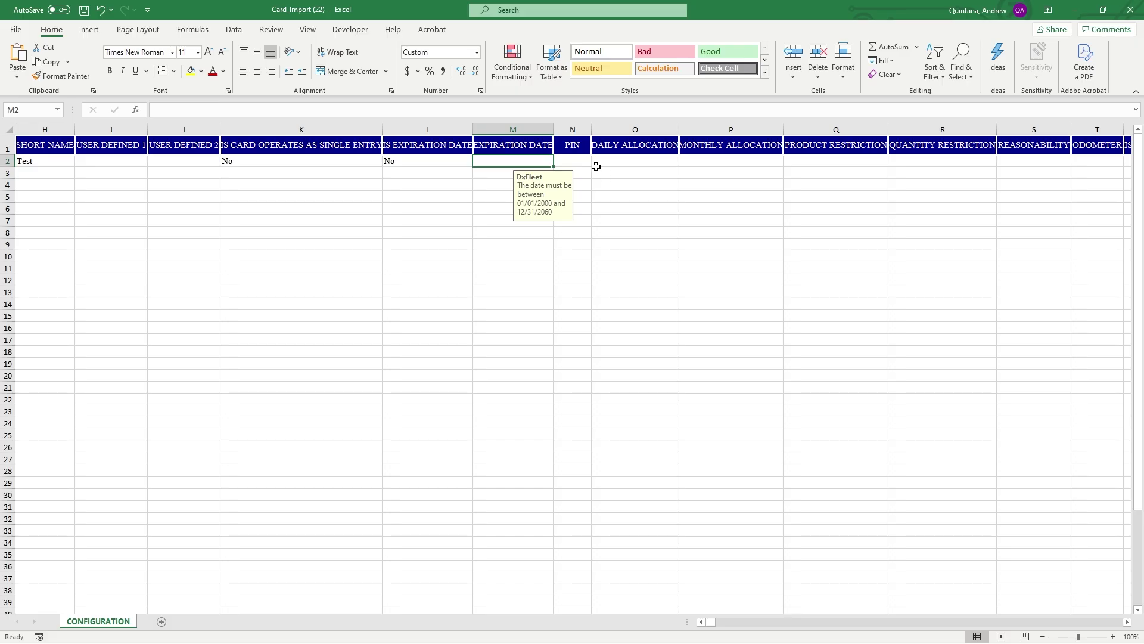
{"action": "left_click", "coordinate": [456, 160]}
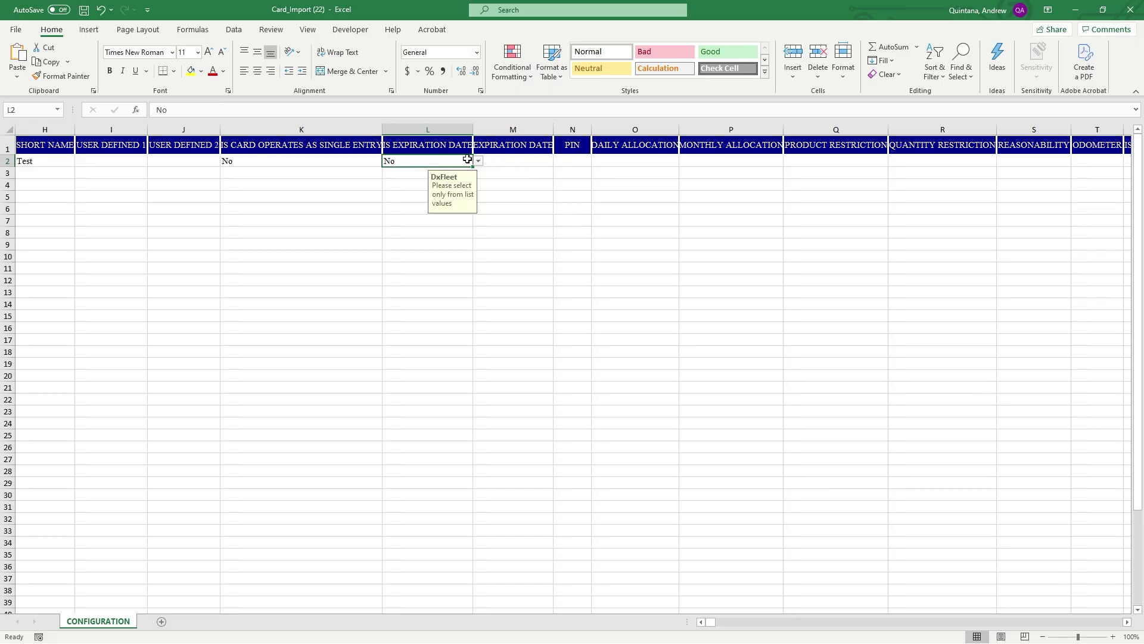
{"action": "left_click", "coordinate": [479, 161]}
{"action": "left_click", "coordinate": [445, 177]}
{"action": "left_click", "coordinate": [534, 157]}
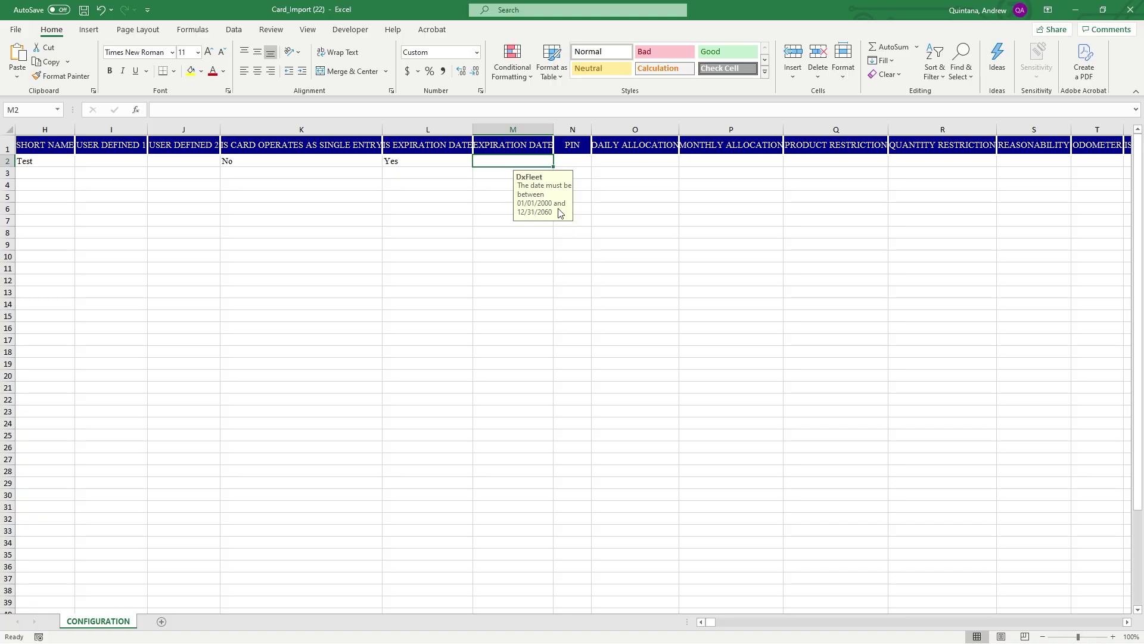
{"action": "left_click", "coordinate": [458, 161]}
{"action": "left_click", "coordinate": [479, 161]}
{"action": "left_click", "coordinate": [419, 175]}
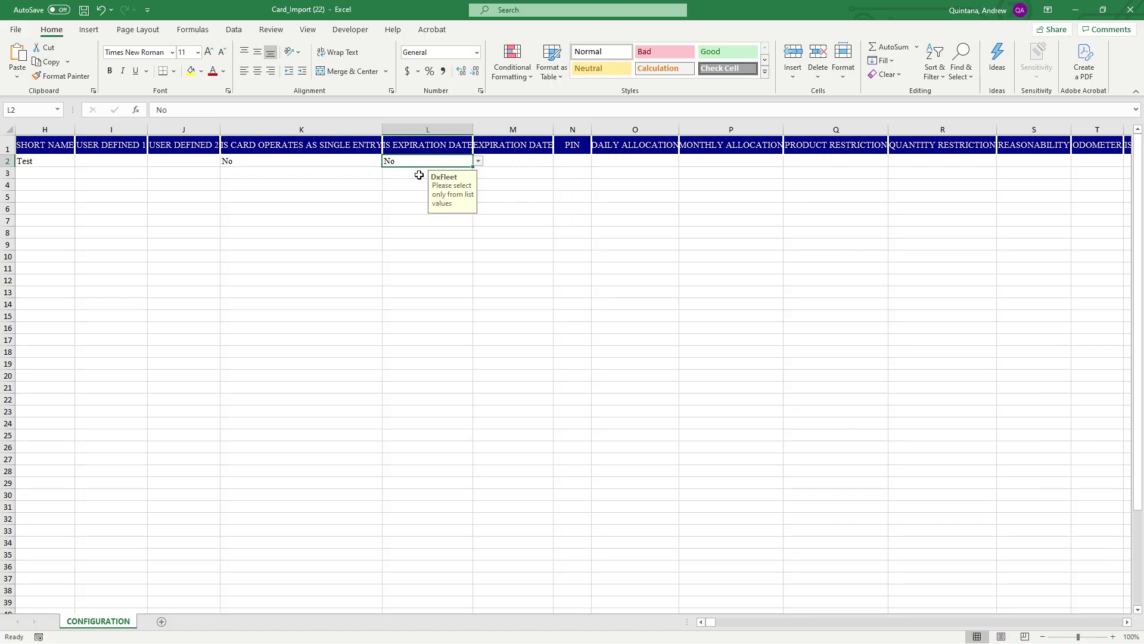
{"action": "left_click", "coordinate": [566, 160]}
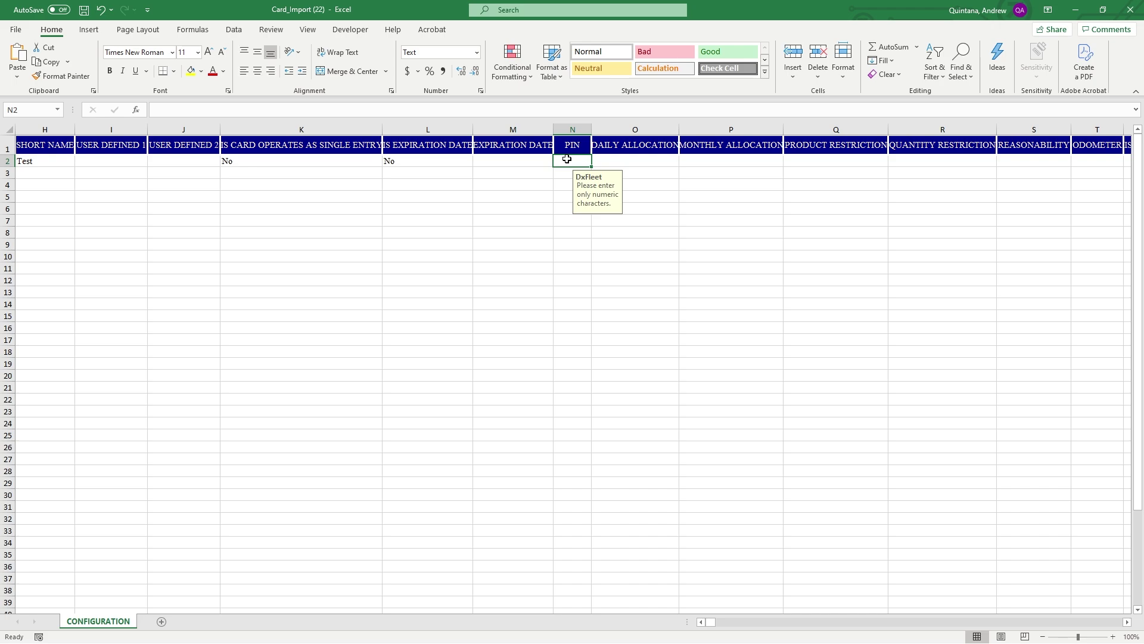
Enter 100 as the daily allocation in O2 and 1000 as the monthly allocation in P2
{"action": "left_click", "coordinate": [639, 164]}
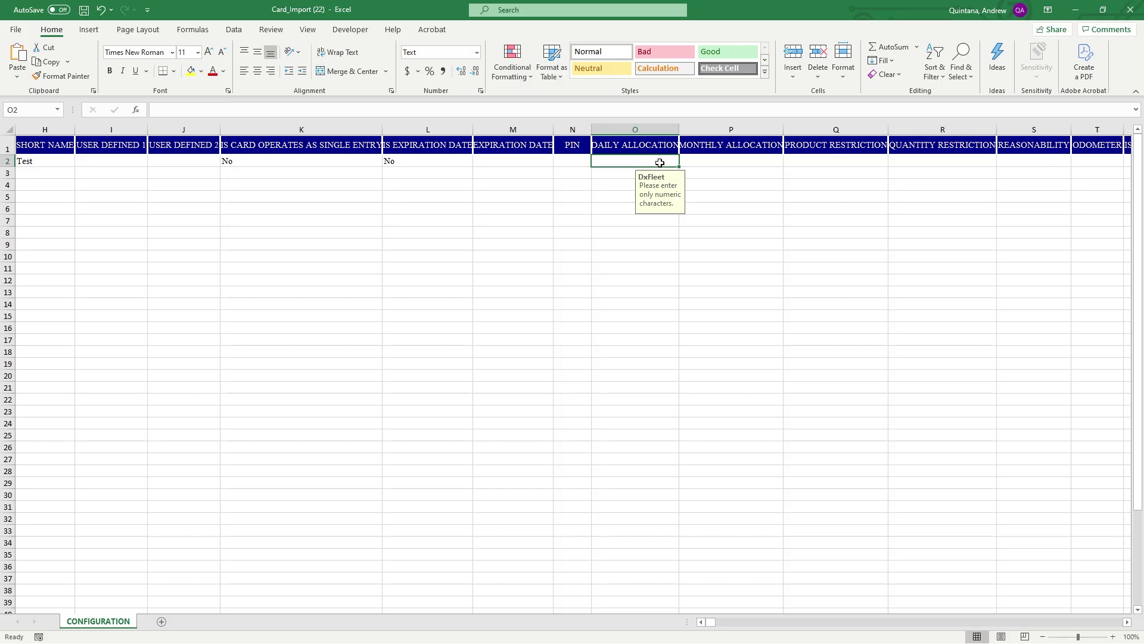
{"action": "type", "text": "100"}
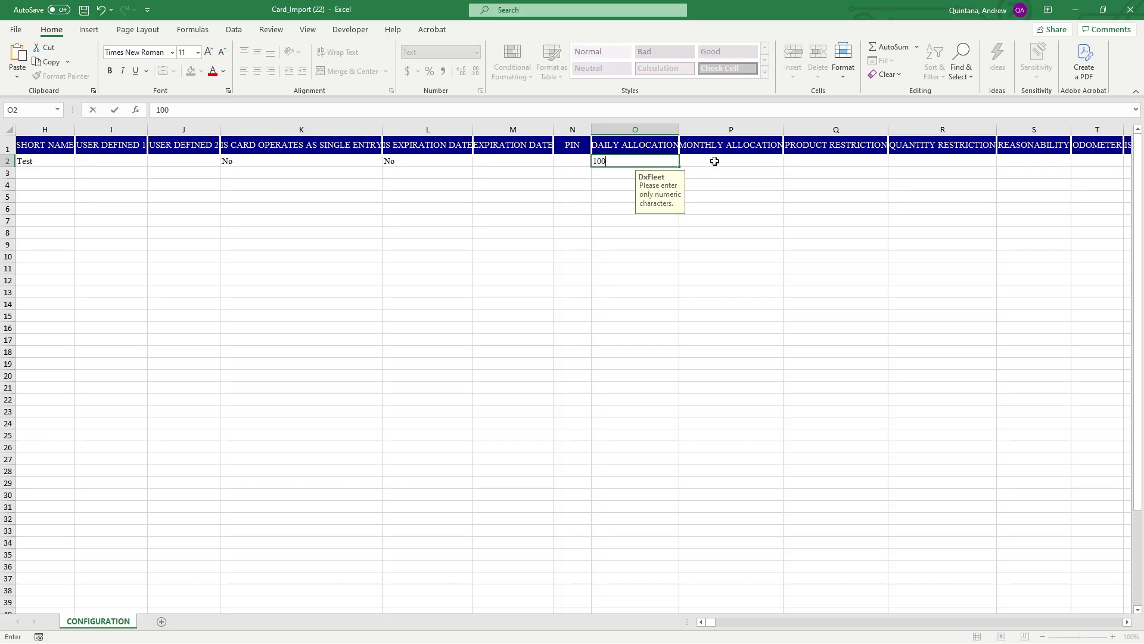
{"action": "left_click", "coordinate": [715, 161]}
{"action": "type", "text": "10000"}
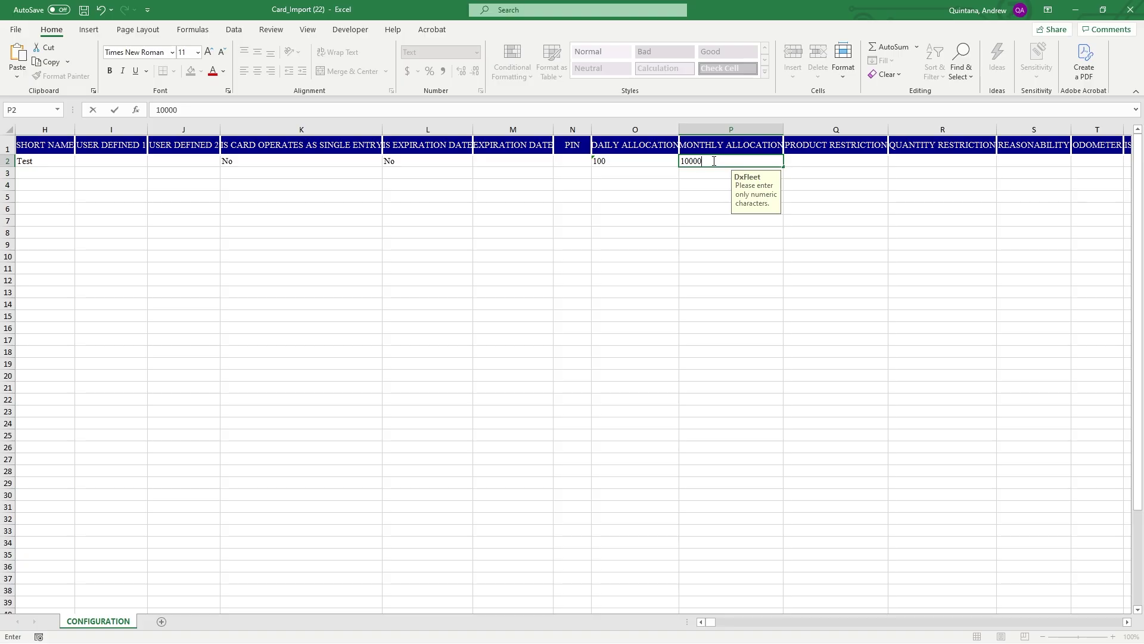
{"action": "key", "text": "BackSpace"}
{"action": "left_click", "coordinate": [821, 163]}
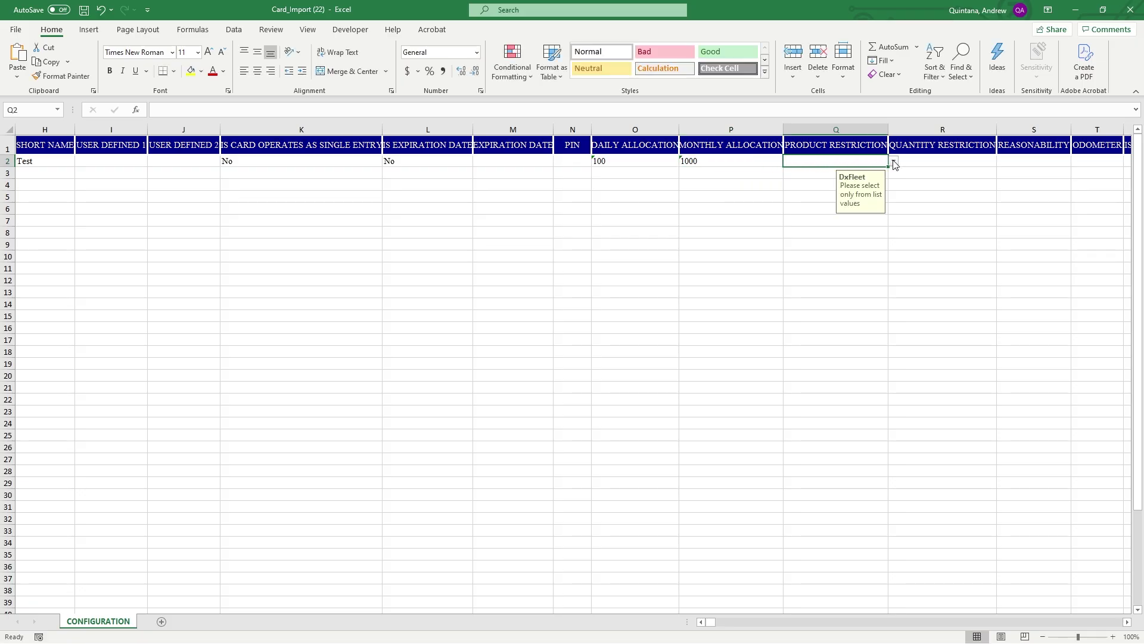
Choose 01,1 for product restriction in Q2 and 01,100 for quantity restriction in R2
{"action": "left_click", "coordinate": [895, 162]}
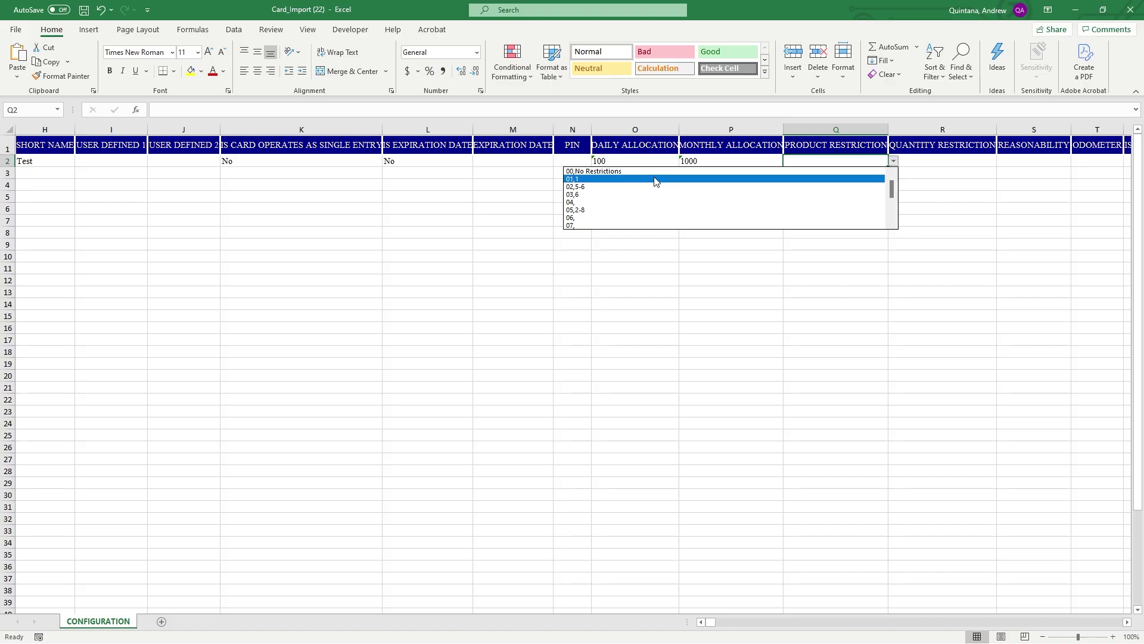
{"action": "left_click", "coordinate": [622, 182]}
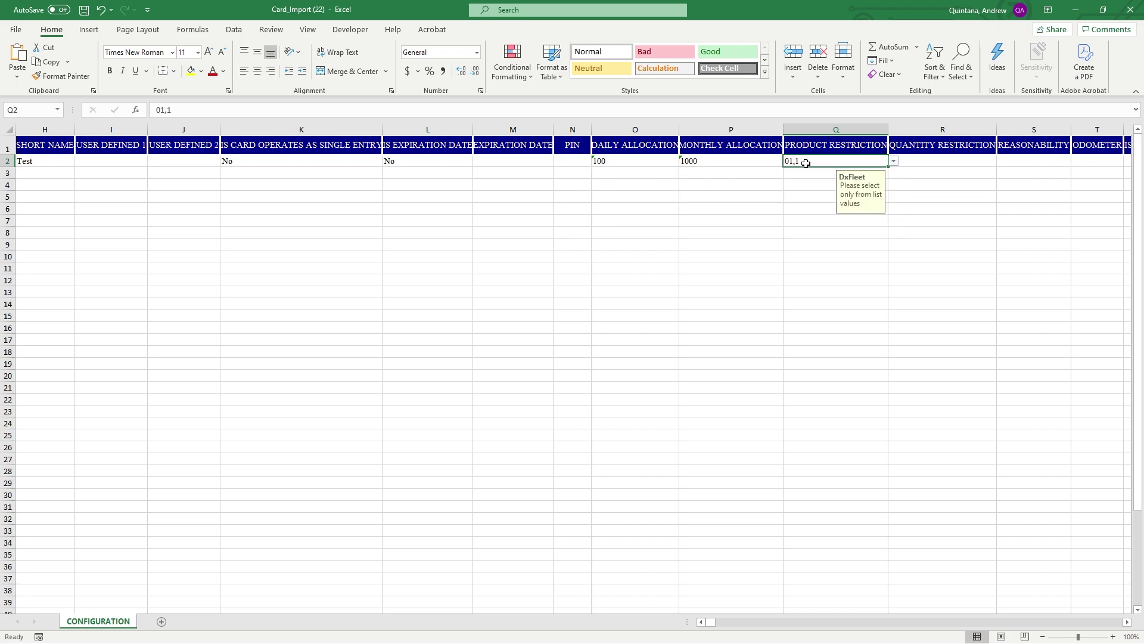
{"action": "left_click", "coordinate": [933, 160]}
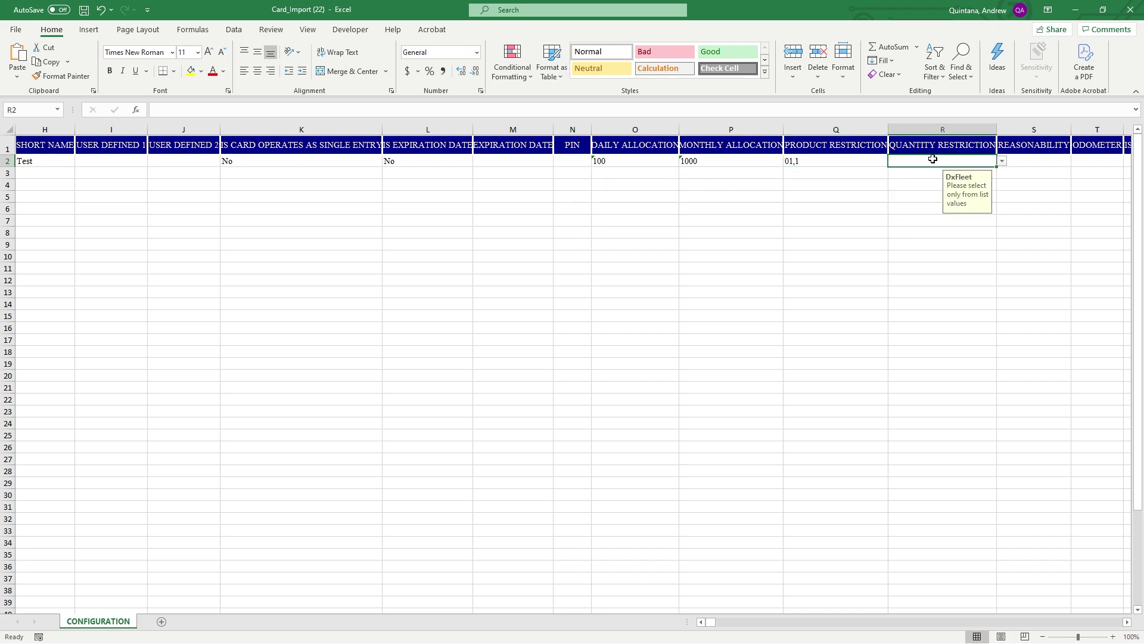
{"action": "left_click", "coordinate": [1002, 161]}
{"action": "left_click", "coordinate": [856, 183]}
Set S2 reasonability to 00,No Restriction, T2 odometer to 51000, and U2 IS ALL SITES to Yes
{"action": "left_click", "coordinate": [1129, 623]}
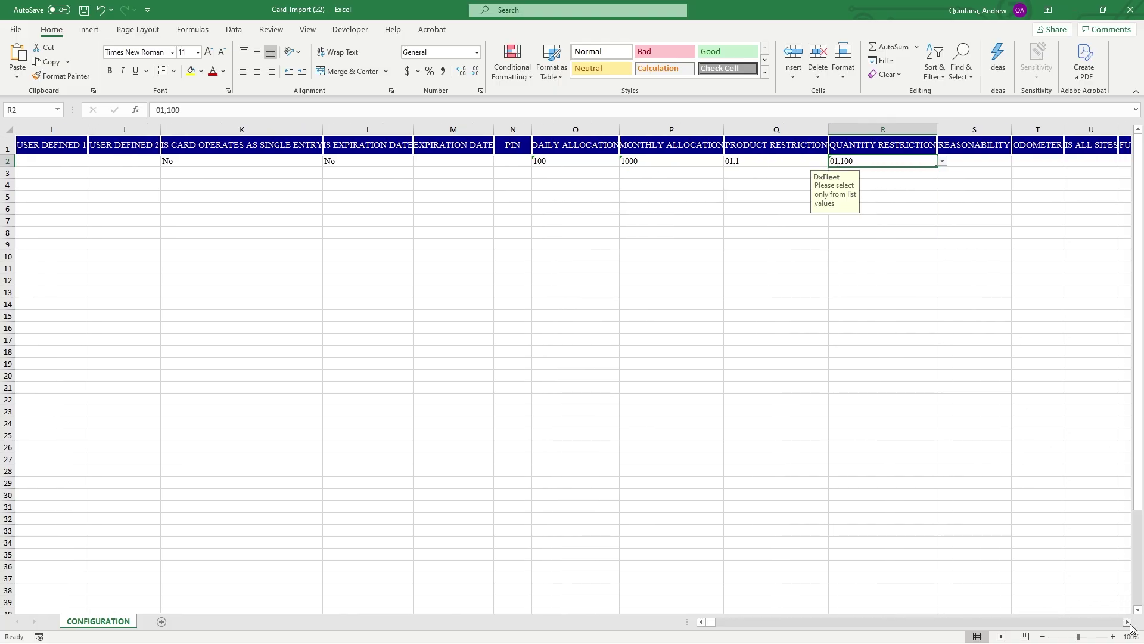
{"action": "left_click_drag", "start_coordinate": [1129, 624], "coordinate": [1129, 623]}
{"action": "left_click", "coordinate": [527, 162]}
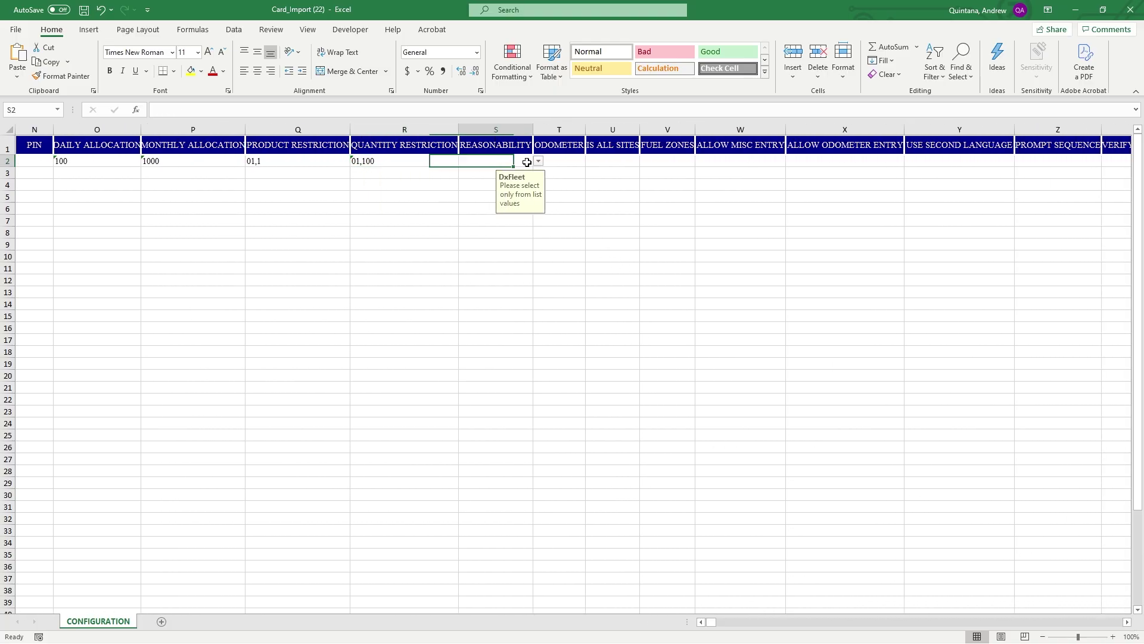
{"action": "left_click", "coordinate": [538, 162]}
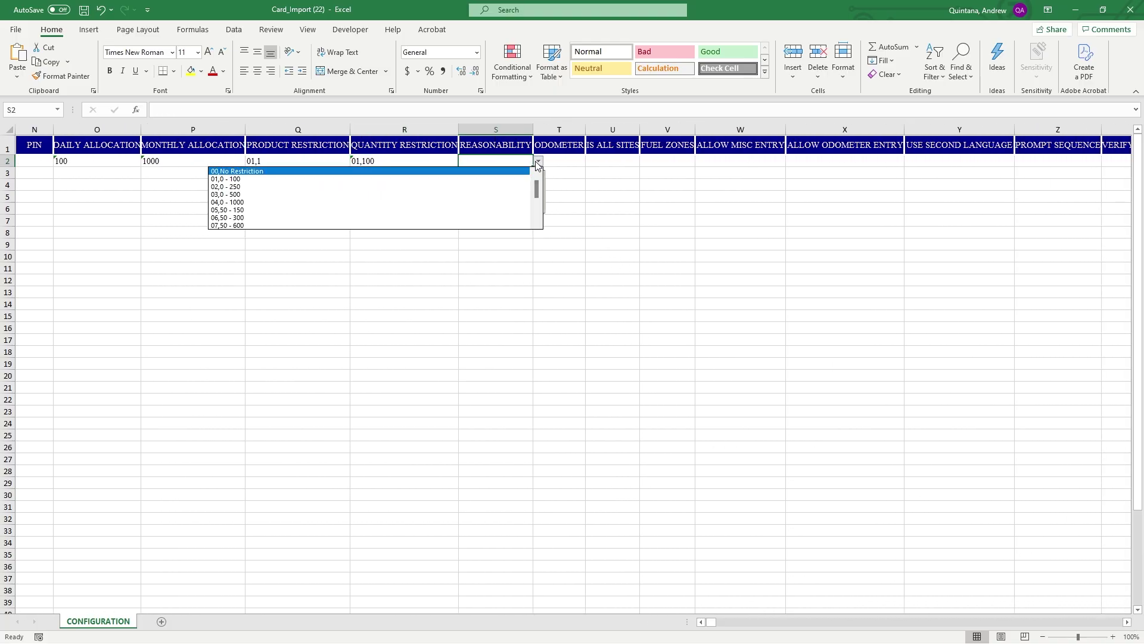
{"action": "left_click", "coordinate": [401, 171]}
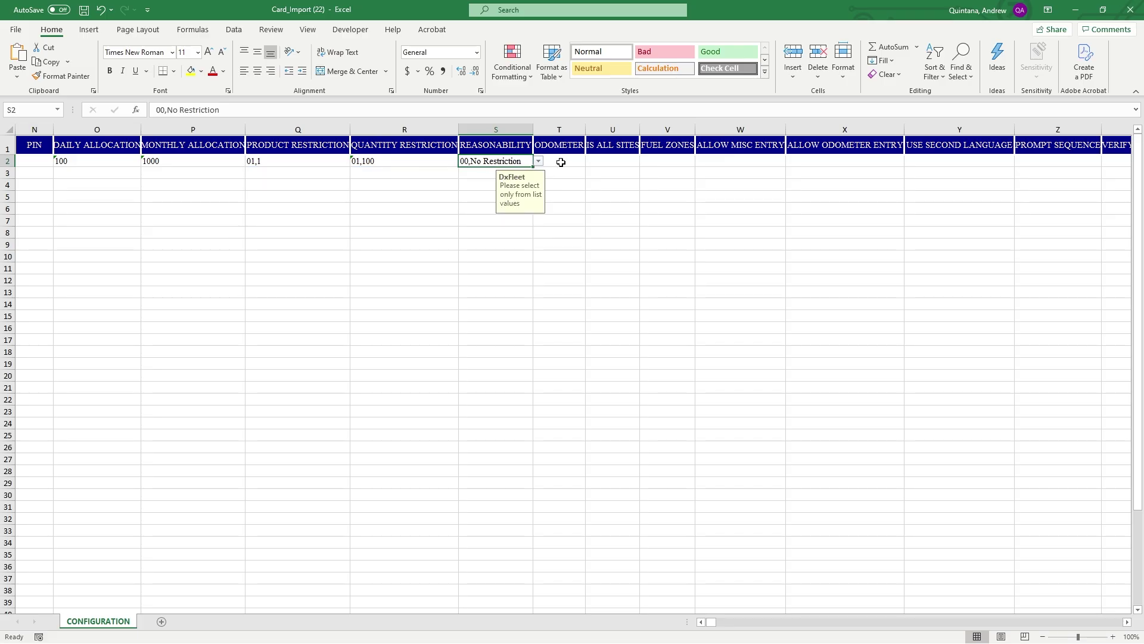
{"action": "left_click", "coordinate": [561, 162]}
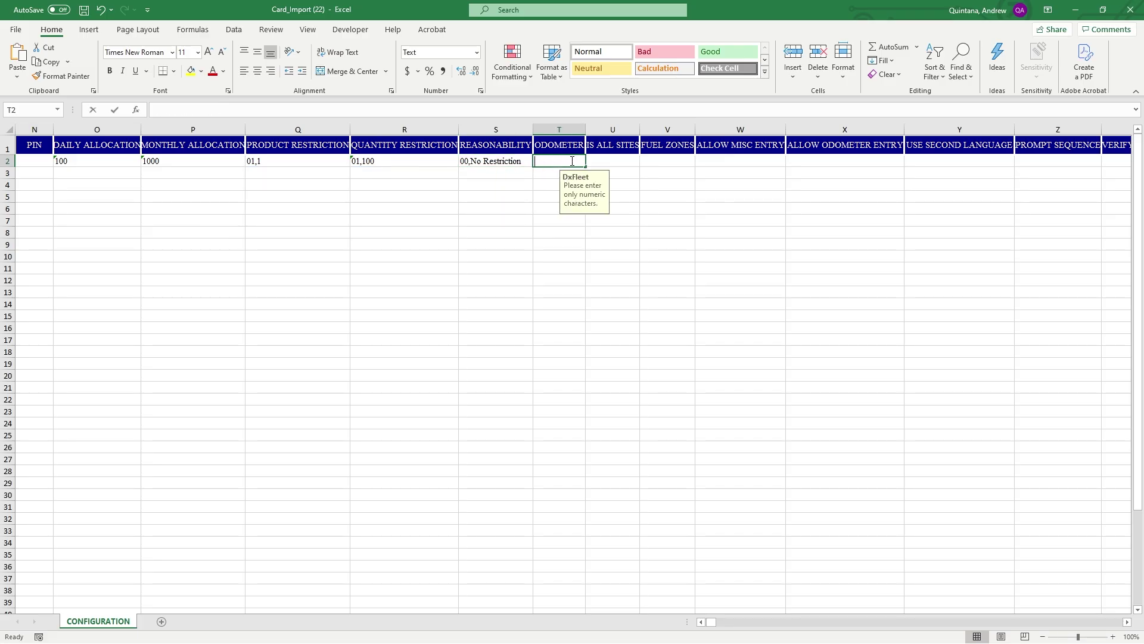
{"action": "type", "text": "51000"}
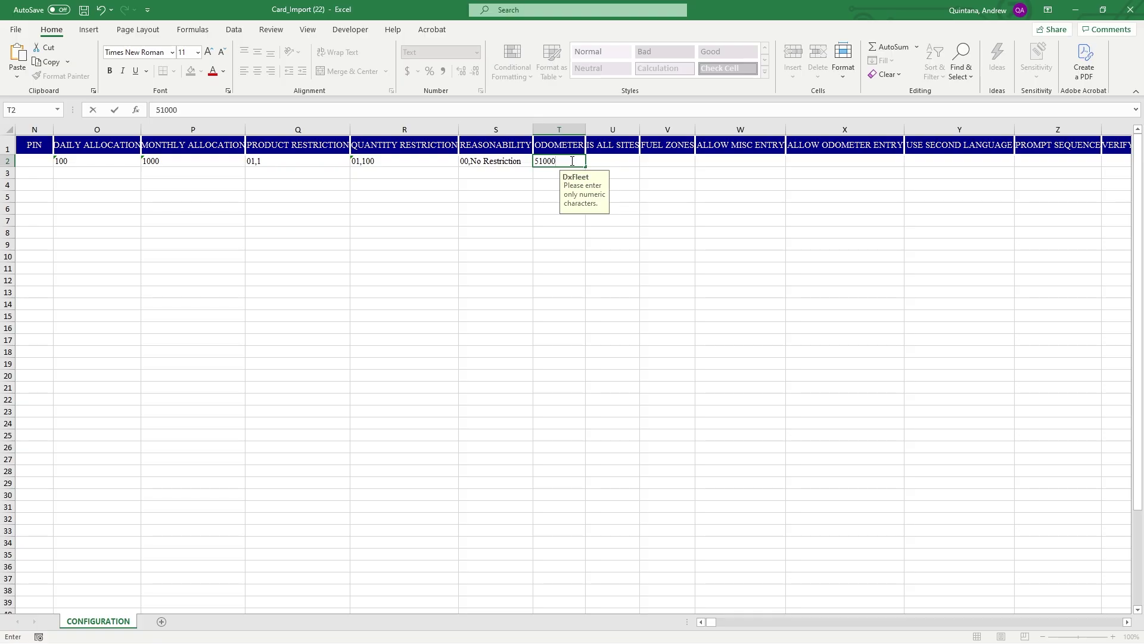
{"action": "left_click", "coordinate": [620, 161]}
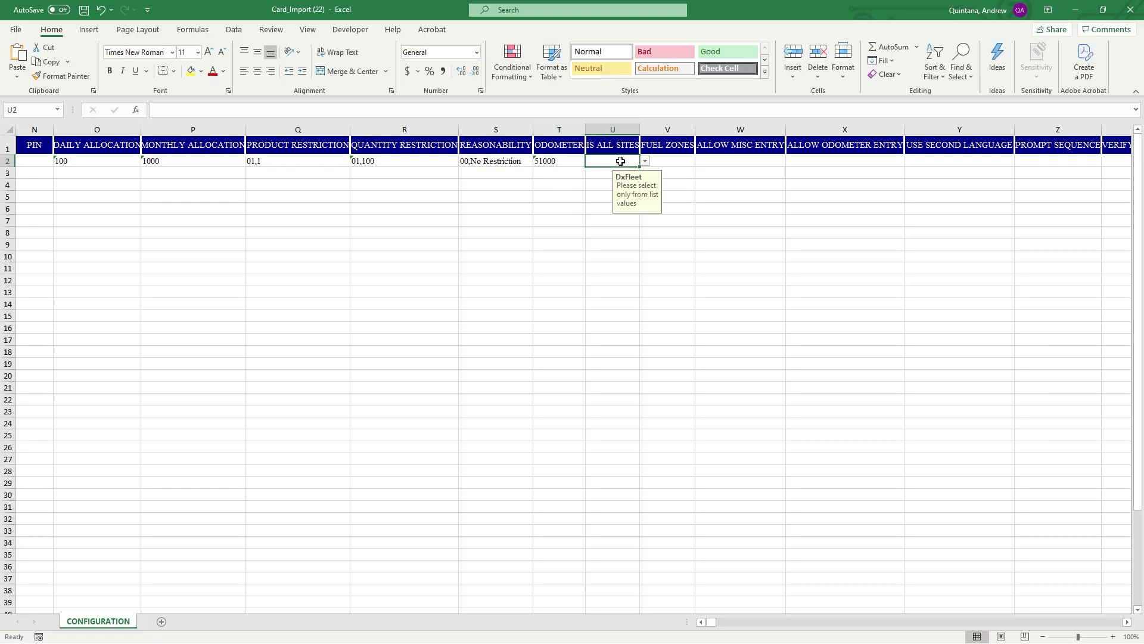
{"action": "left_click", "coordinate": [644, 161]}
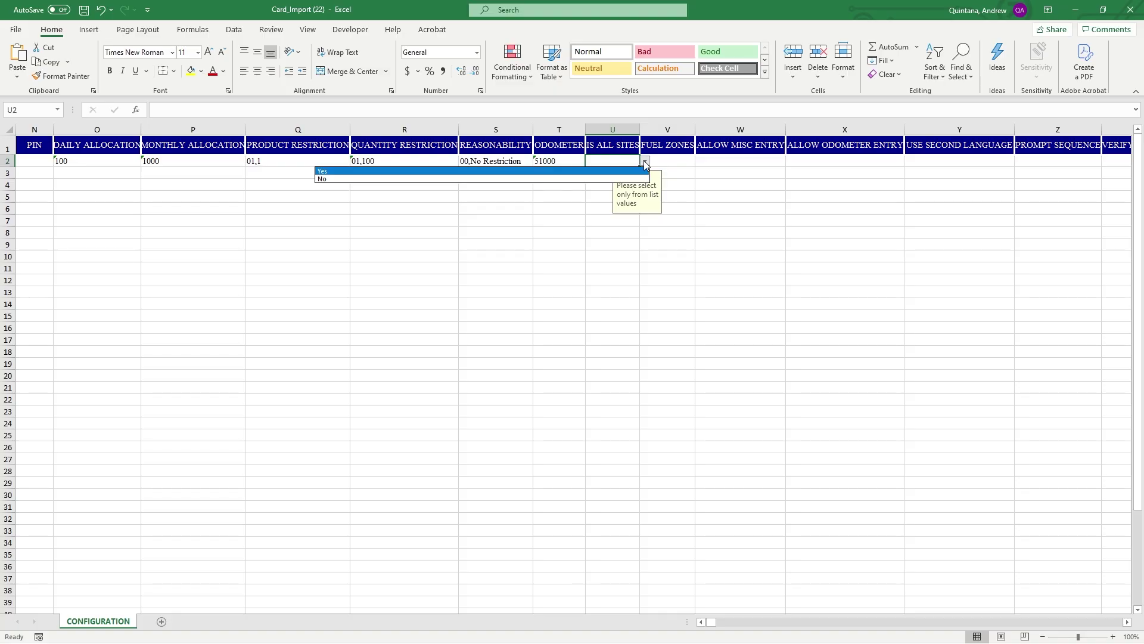
{"action": "left_click", "coordinate": [551, 171]}
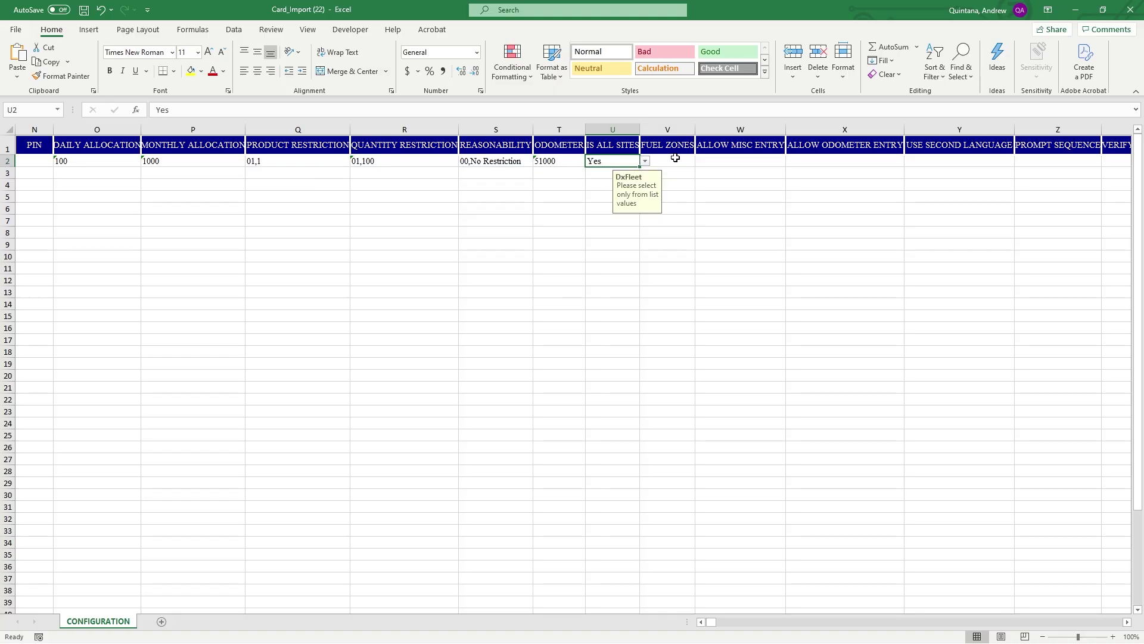
{"action": "left_click", "coordinate": [676, 161]}
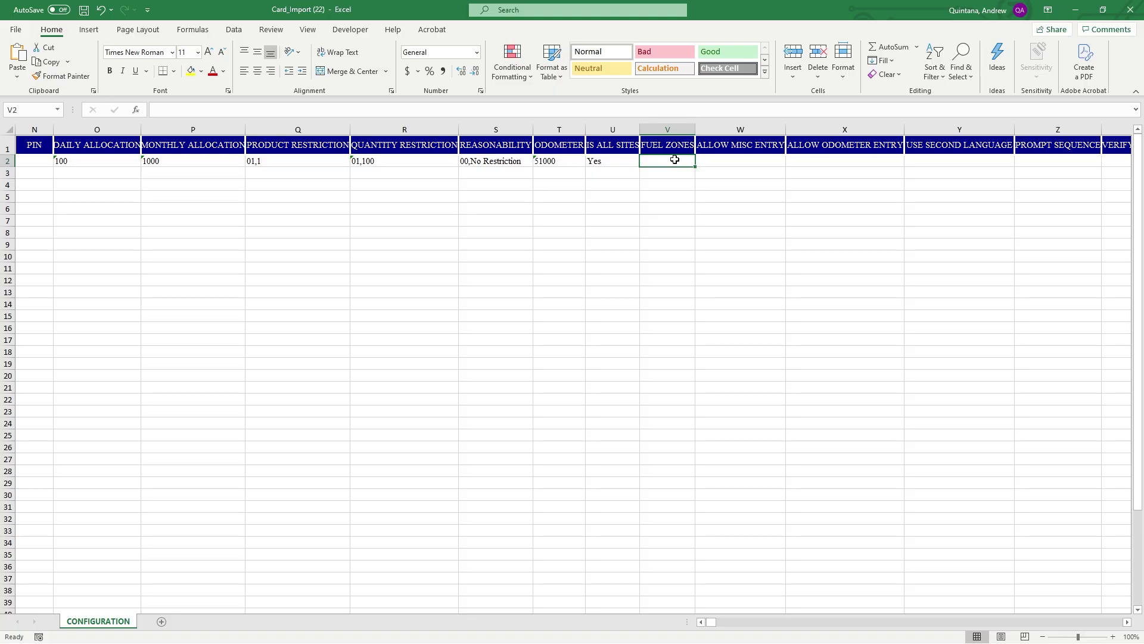
Set ALLOW MISC ENTRY in W2 to No and ALLOW ODOMETER ENTRY in X2 to Yes
{"action": "left_click", "coordinate": [724, 161]}
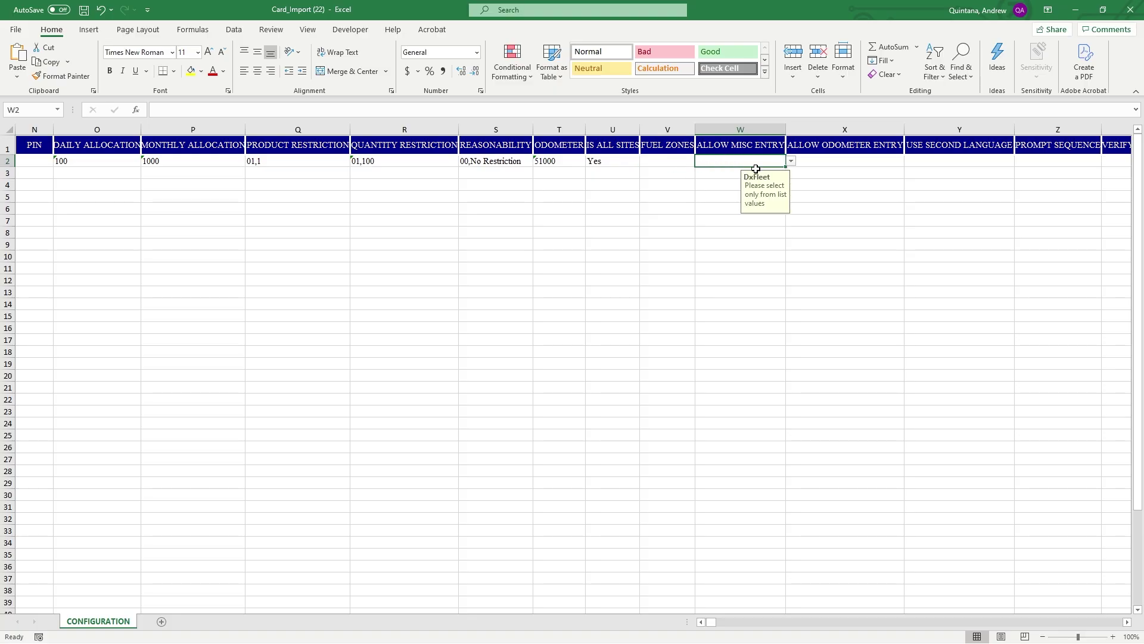
{"action": "left_click", "coordinate": [791, 161]}
{"action": "left_click", "coordinate": [673, 177]}
{"action": "left_click", "coordinate": [838, 160]}
{"action": "left_click", "coordinate": [912, 160]}
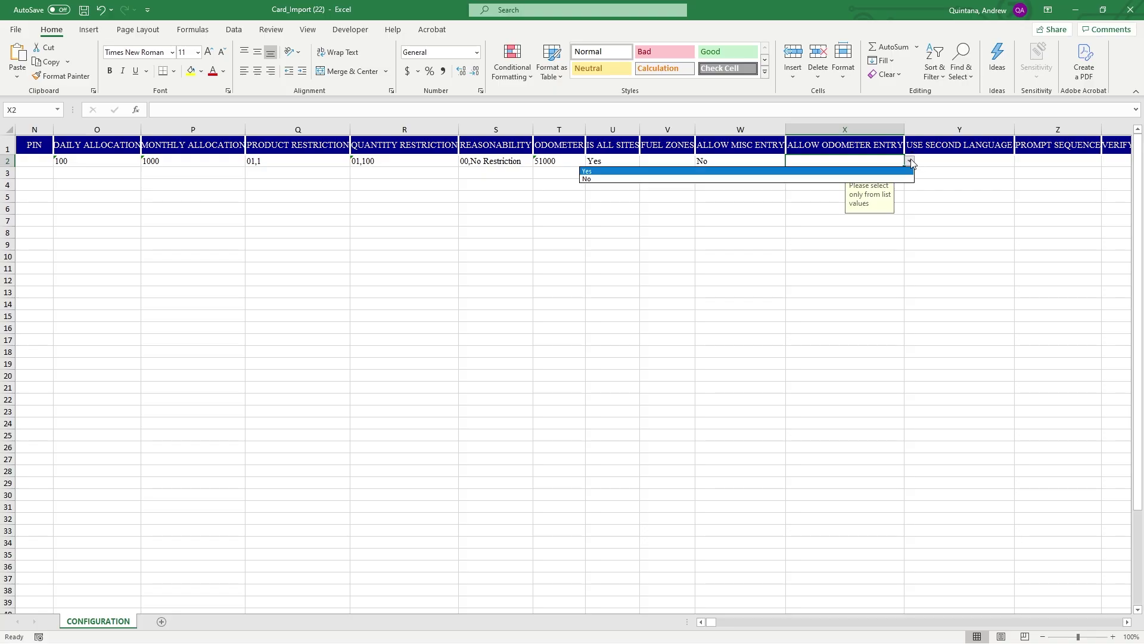
{"action": "left_click", "coordinate": [750, 170]}
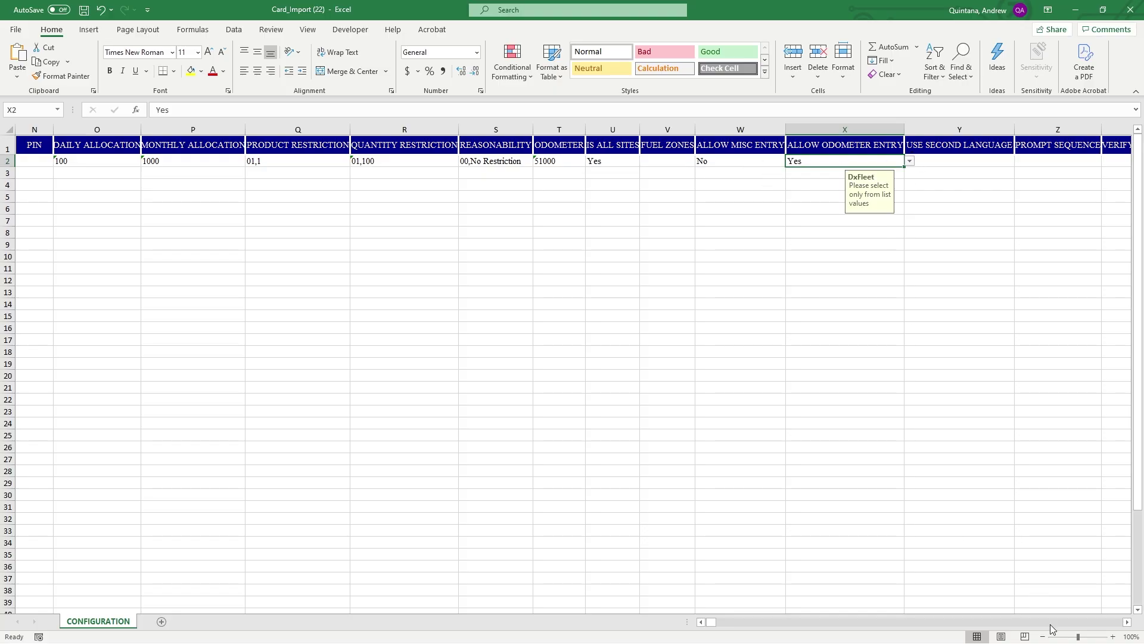
Check the PROMPT SEQUENCE, VERIFY ENTRY and PROMPT ORDER cells, leaving them empty
{"action": "left_click", "coordinate": [1127, 622]}
{"action": "left_click_drag", "start_coordinate": [1127, 623], "coordinate": [1127, 622]}
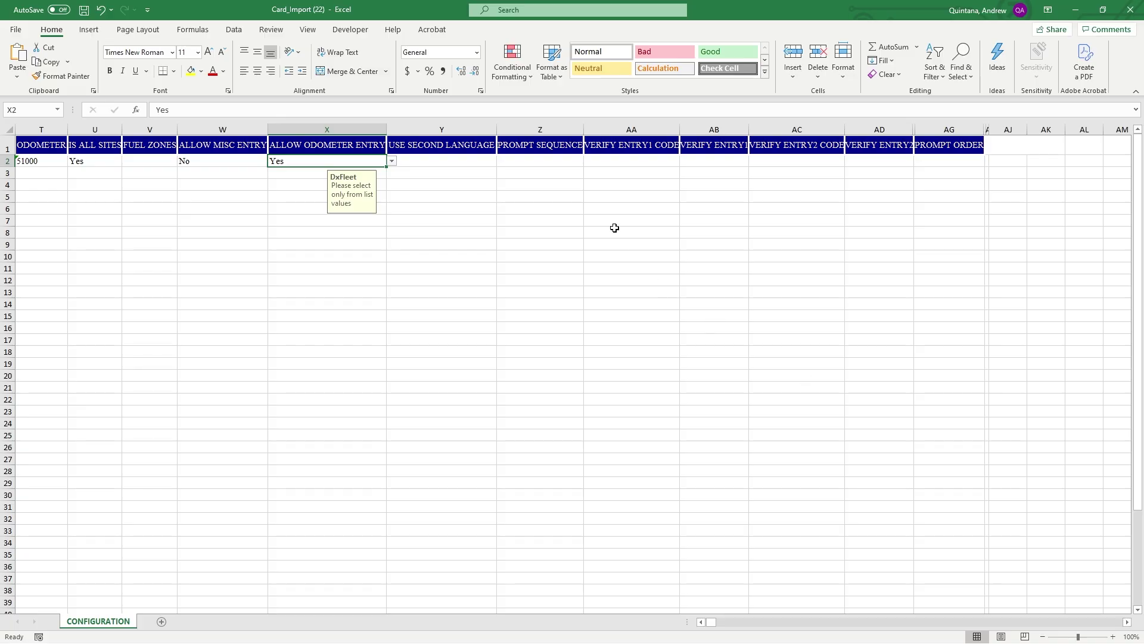
{"action": "left_click", "coordinate": [518, 160]}
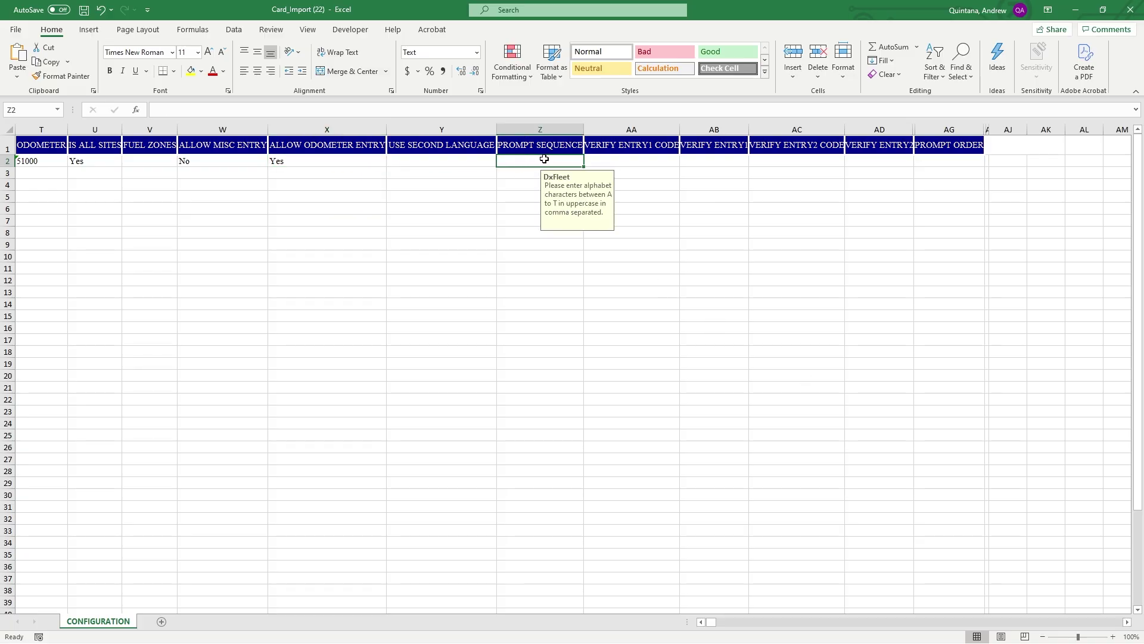
{"action": "left_click", "coordinate": [625, 159]}
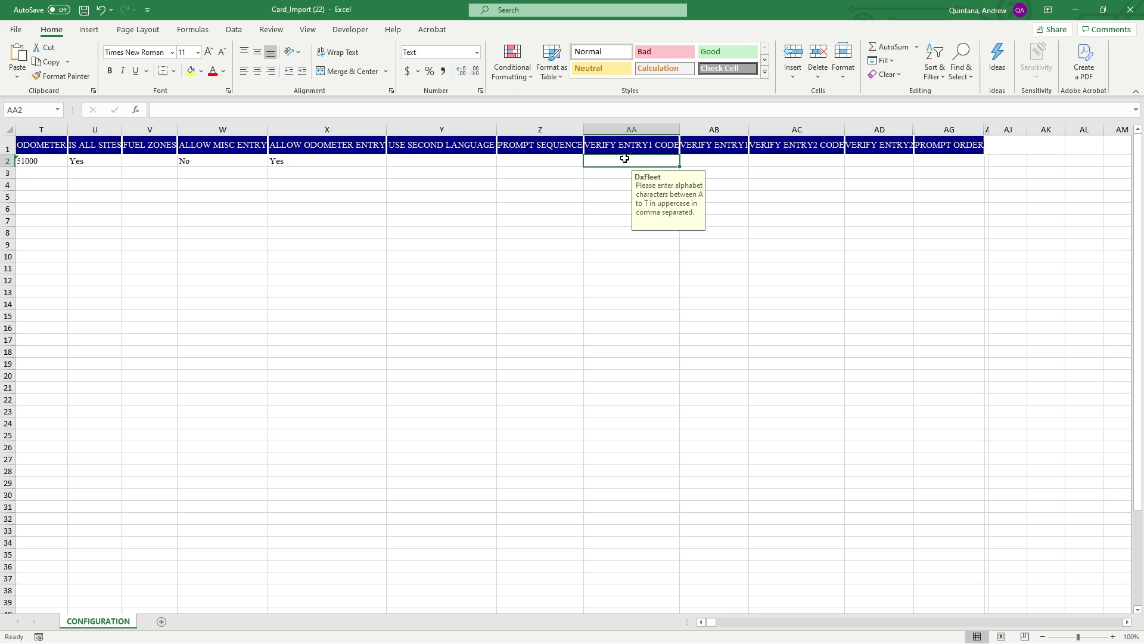
{"action": "left_click", "coordinate": [722, 158]}
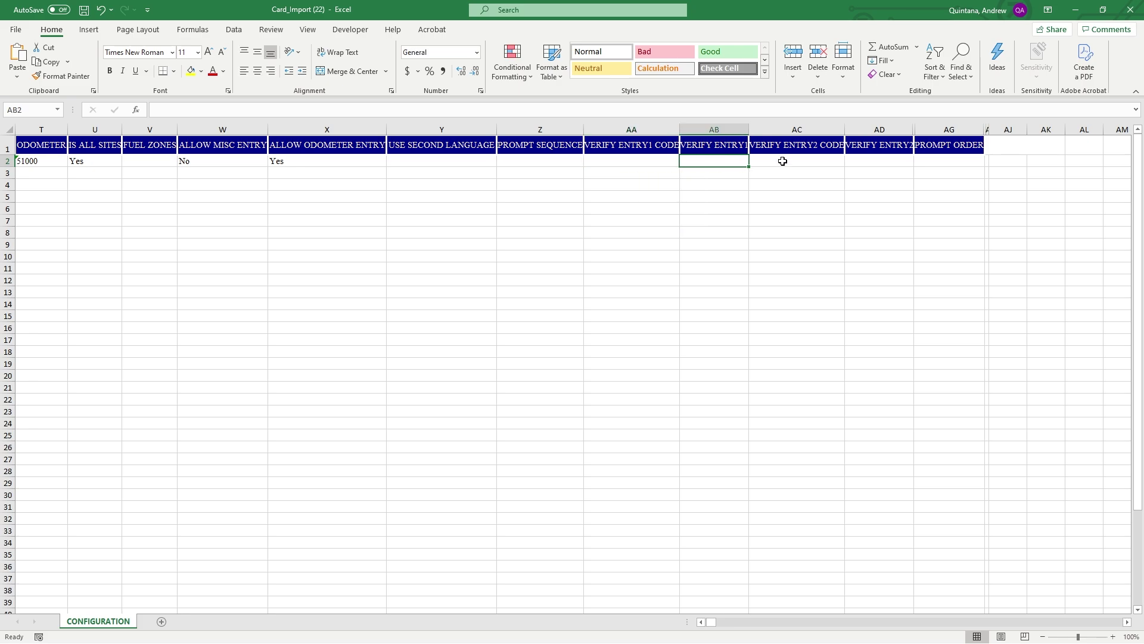
{"action": "left_click", "coordinate": [930, 160]}
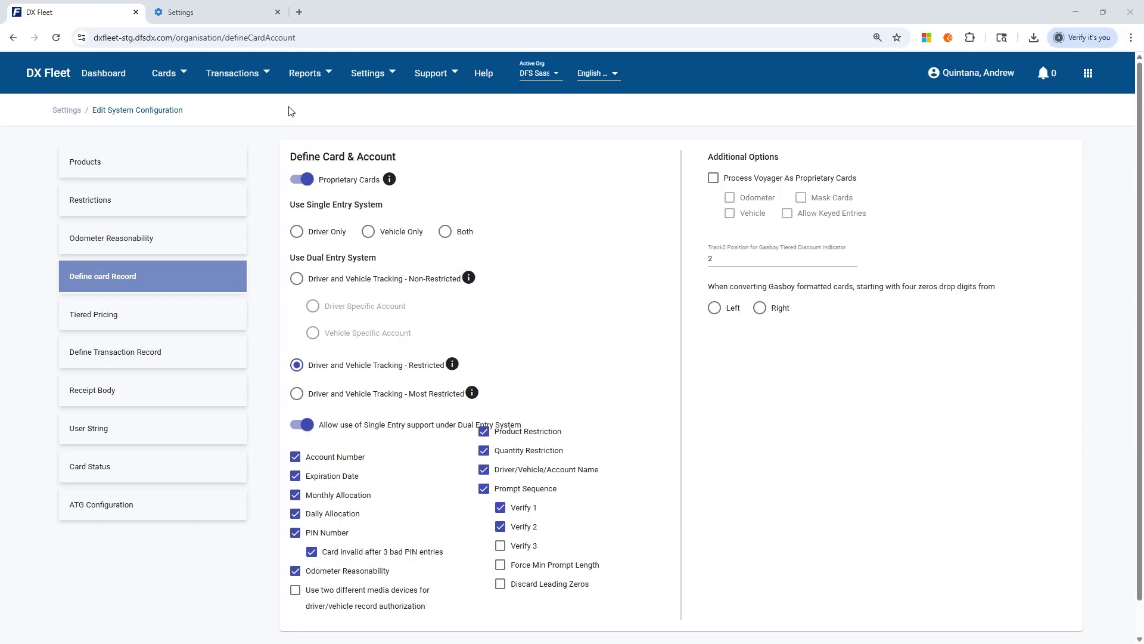
Go to Cards > Card Import, refresh Processed Files, and select the first processed file's name
{"action": "left_click", "coordinate": [164, 73]}
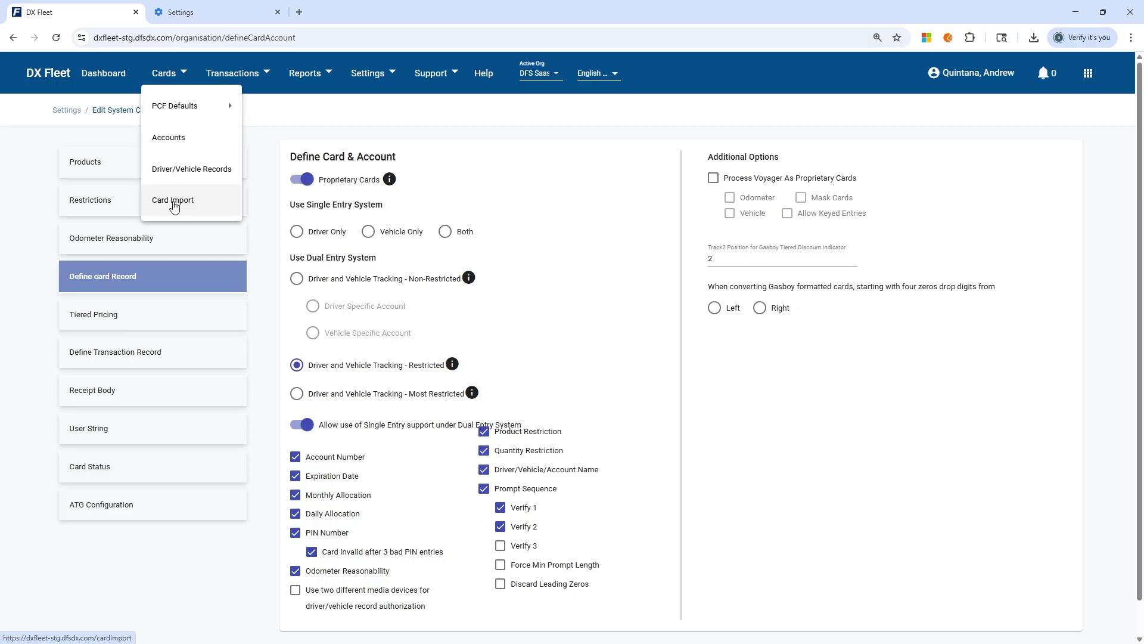
{"action": "left_click", "coordinate": [173, 202]}
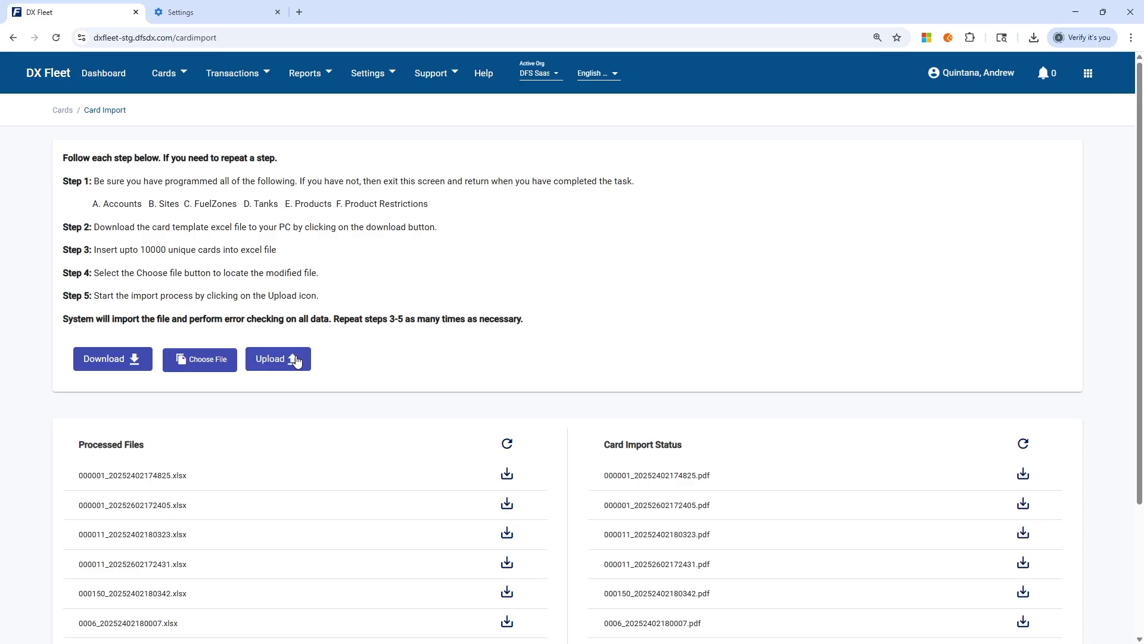
{"action": "left_click", "coordinate": [506, 442]}
{"action": "left_click_drag", "start_coordinate": [79, 476], "coordinate": [220, 475]}
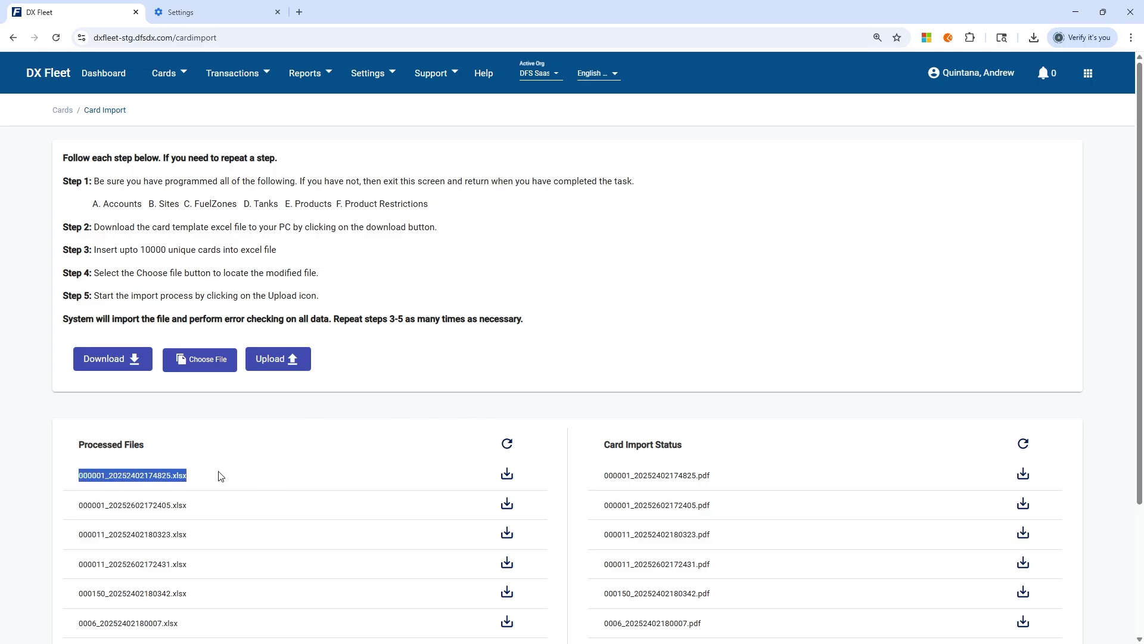
{"action": "left_click", "coordinate": [194, 447]}
{"action": "left_click_drag", "start_coordinate": [78, 476], "coordinate": [210, 479]}
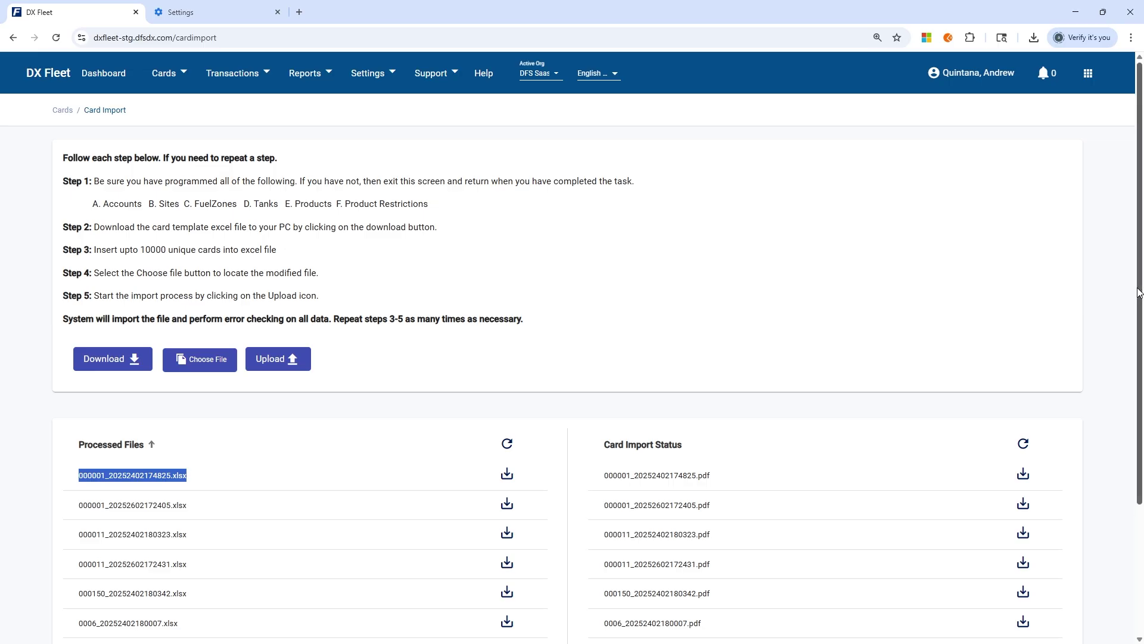
{"action": "left_click_drag", "start_coordinate": [1140, 291], "coordinate": [777, 388]}
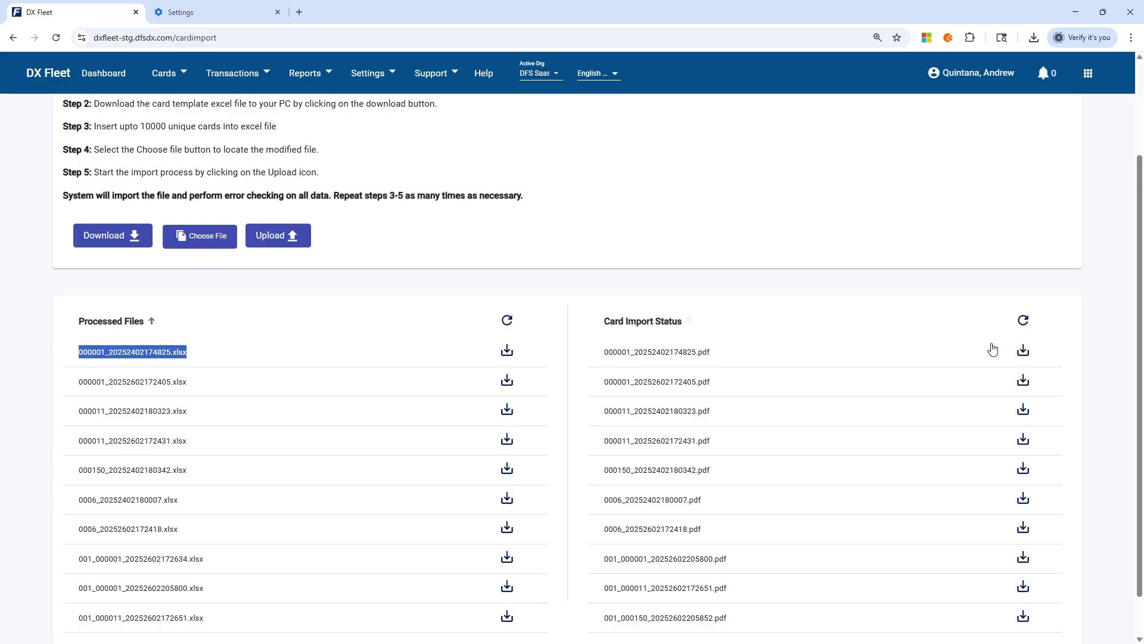
Download the first card import status report and open it maximized in Acrobat
{"action": "left_click", "coordinate": [1023, 352]}
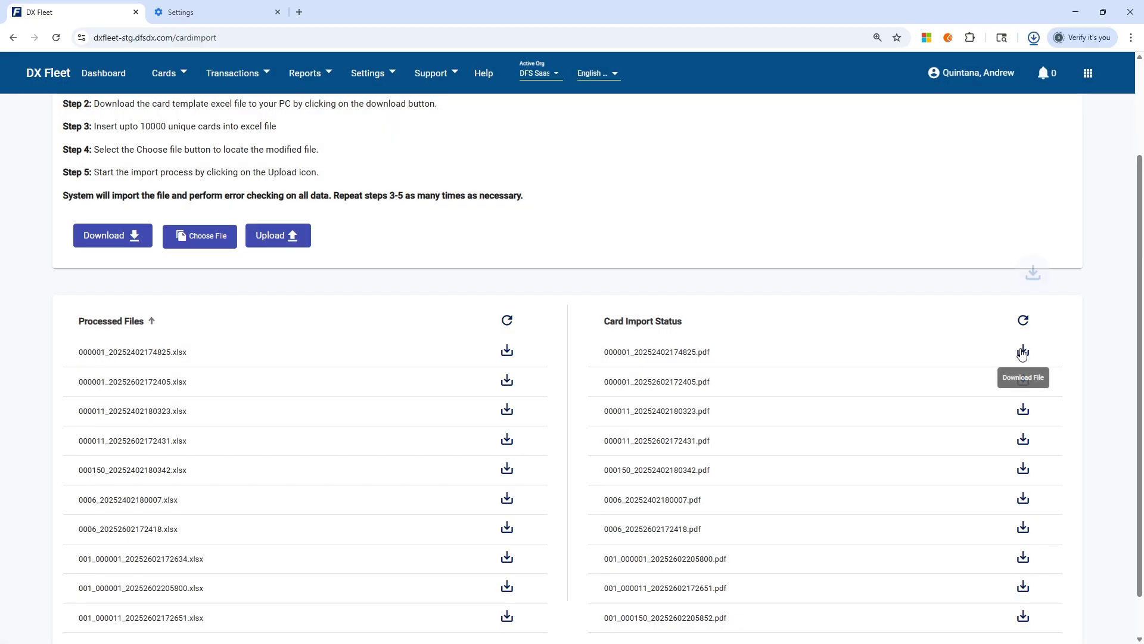
{"action": "left_click", "coordinate": [916, 70]}
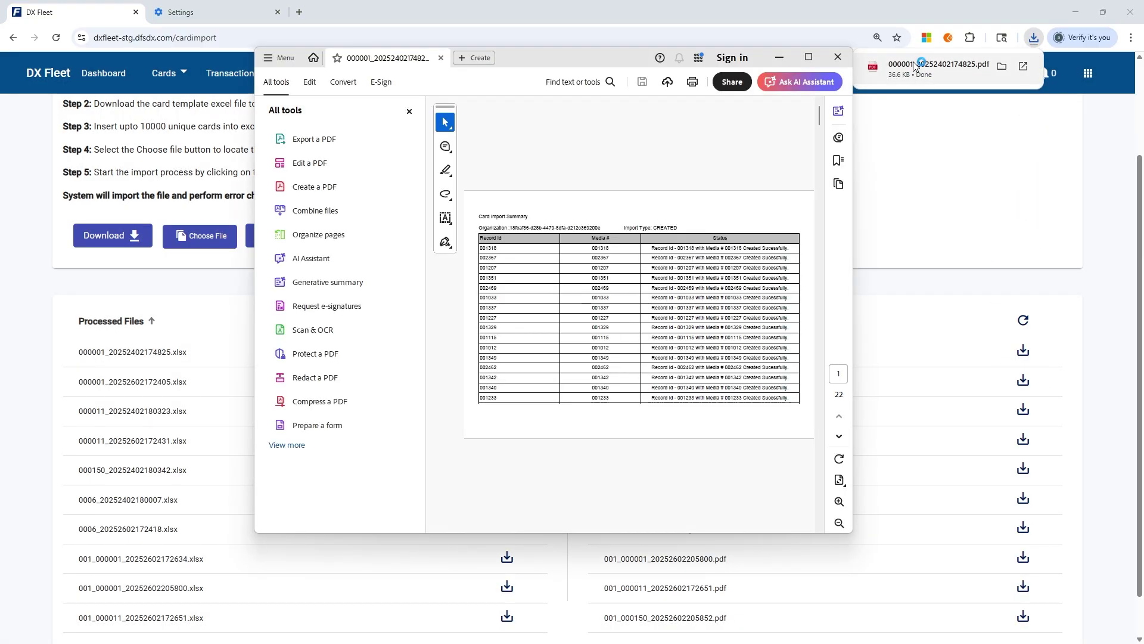
{"action": "left_click", "coordinate": [809, 58]}
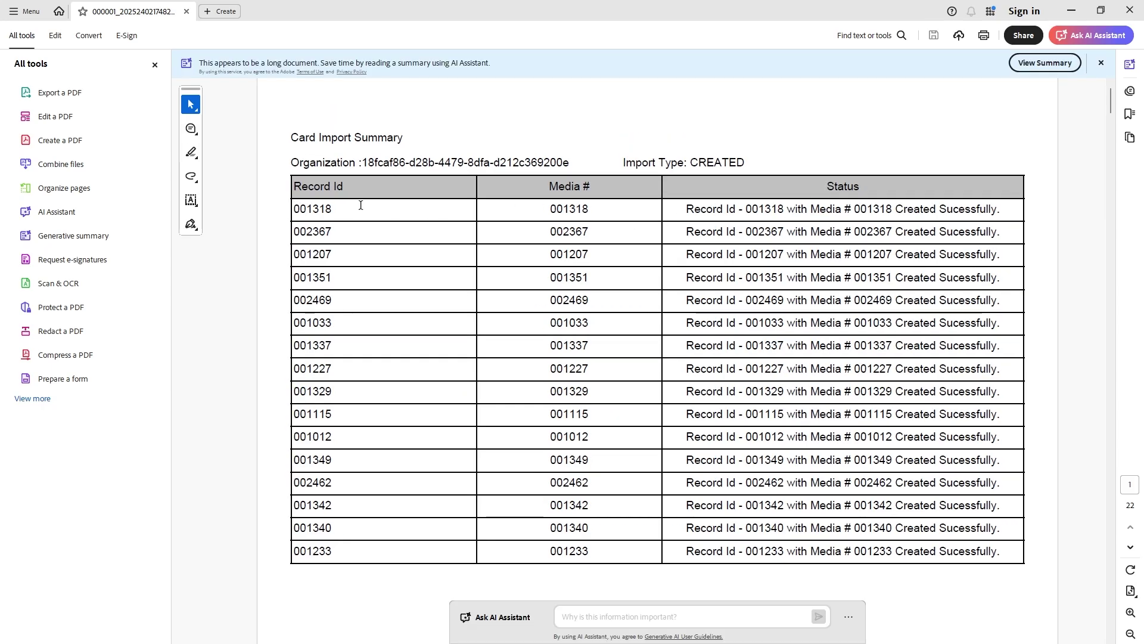
Point out Media # 001318 and its success status, then minimize Acrobat
{"action": "left_click_drag", "start_coordinate": [548, 209], "coordinate": [599, 212]}
{"action": "left_click", "coordinate": [620, 208]}
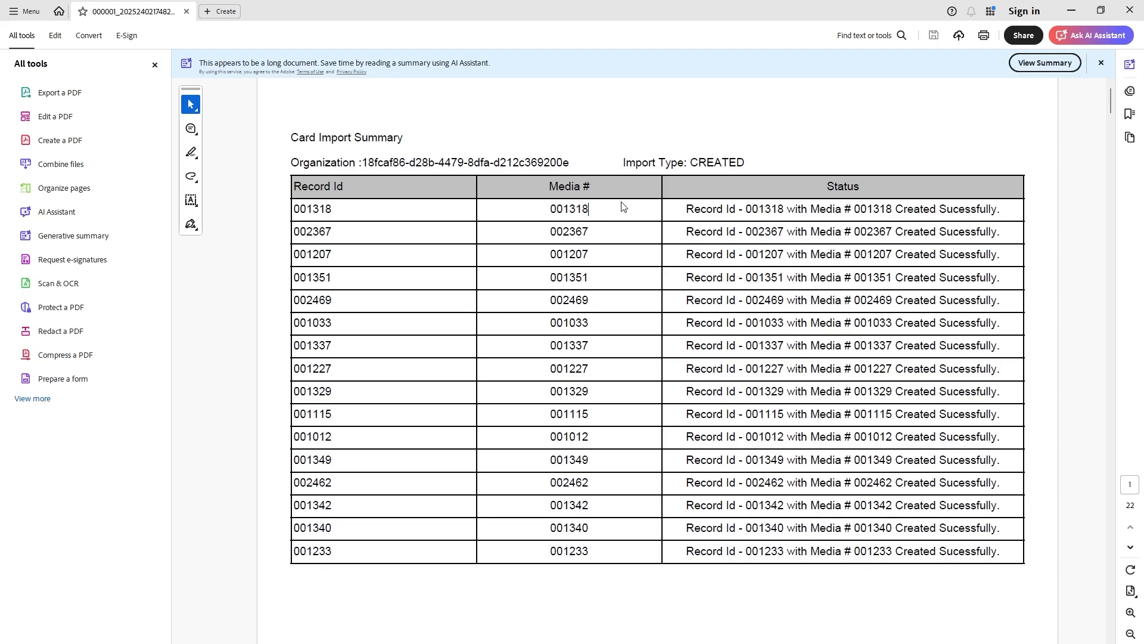
{"action": "left_click_drag", "start_coordinate": [998, 208], "coordinate": [854, 210]}
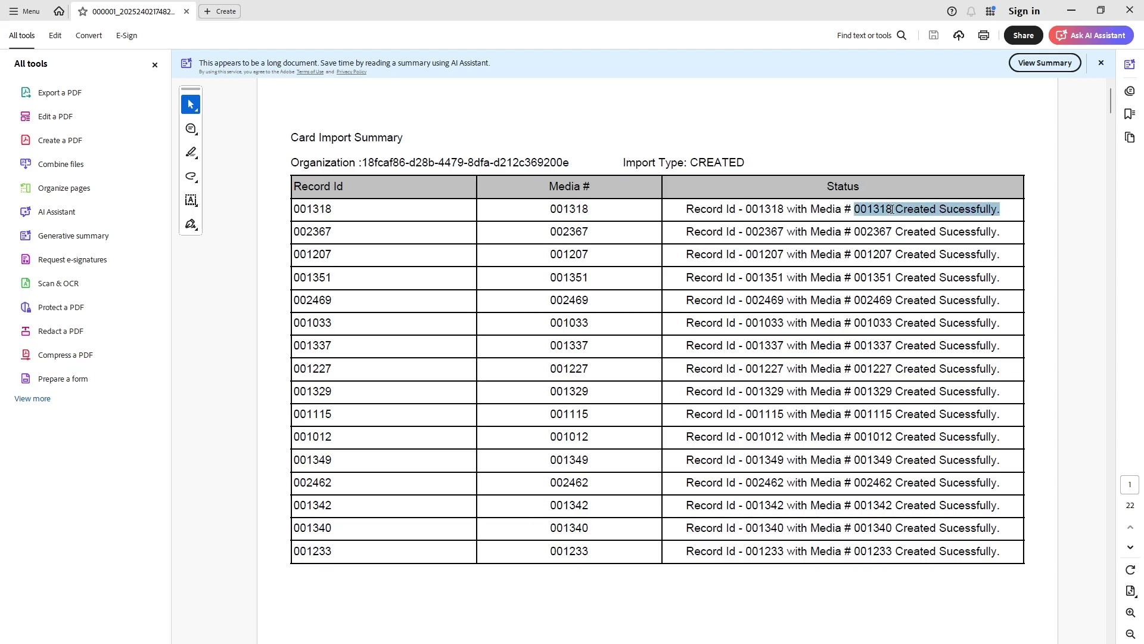
{"action": "left_click", "coordinate": [803, 210]}
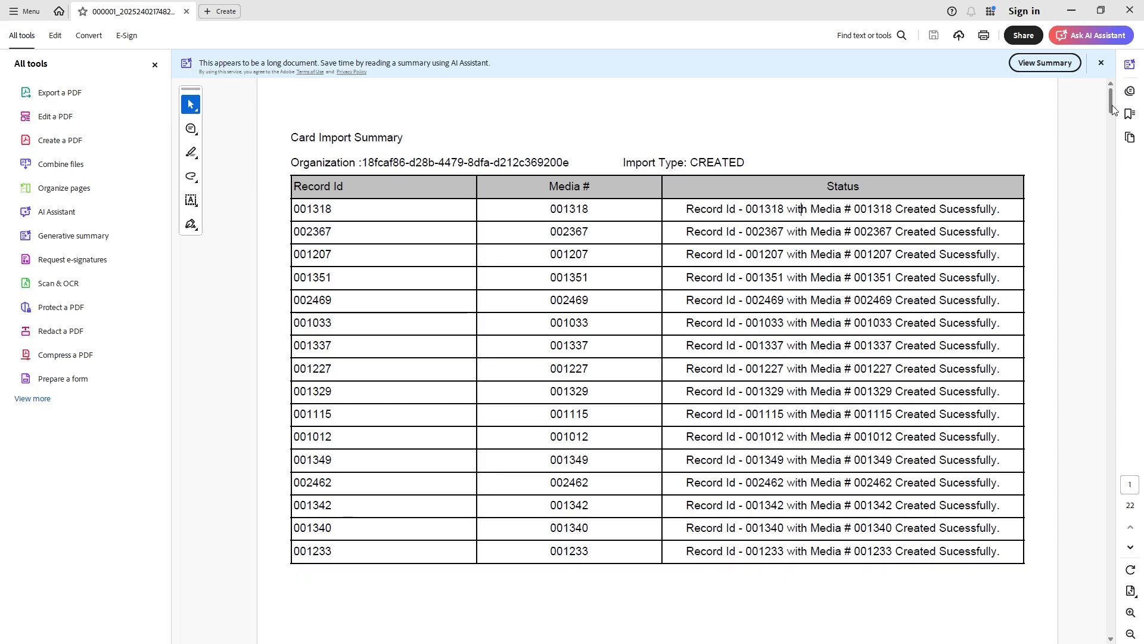
{"action": "mouse_move", "coordinate": [1112, 102]}
{"action": "left_mouse_down"}
{"action": "mouse_move", "coordinate": [1103, 618]}
{"action": "mouse_move", "coordinate": [1111, 102]}
{"action": "left_mouse_up"}
{"action": "left_click", "coordinate": [1071, 10]}
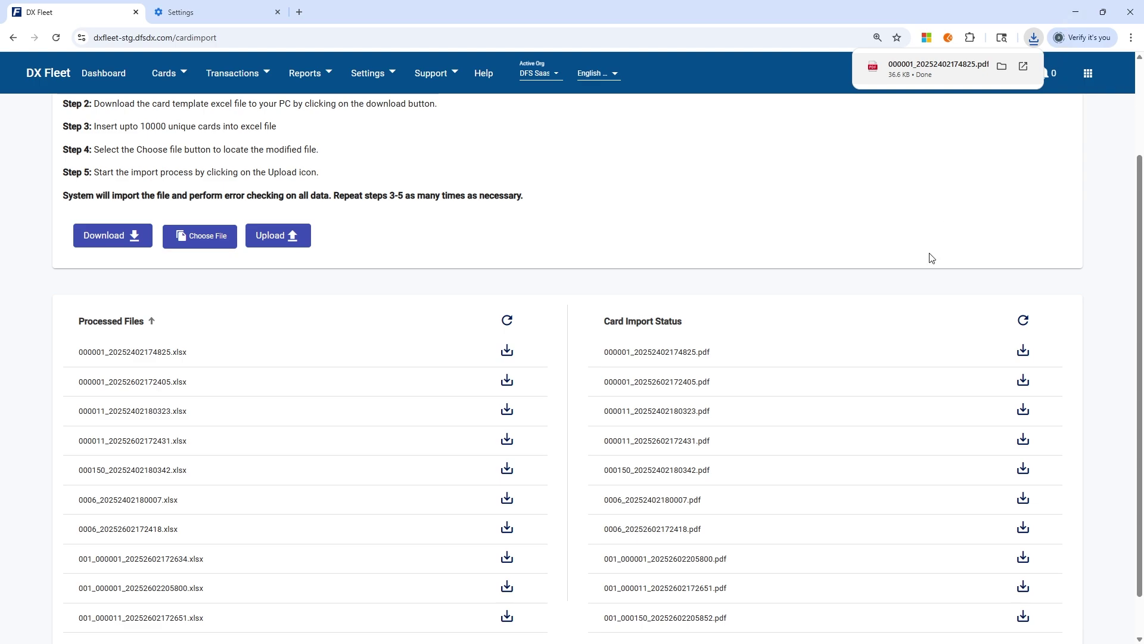
{"action": "scroll", "coordinate": [771, 485], "scroll_direction": "down", "scroll_amount": 2}
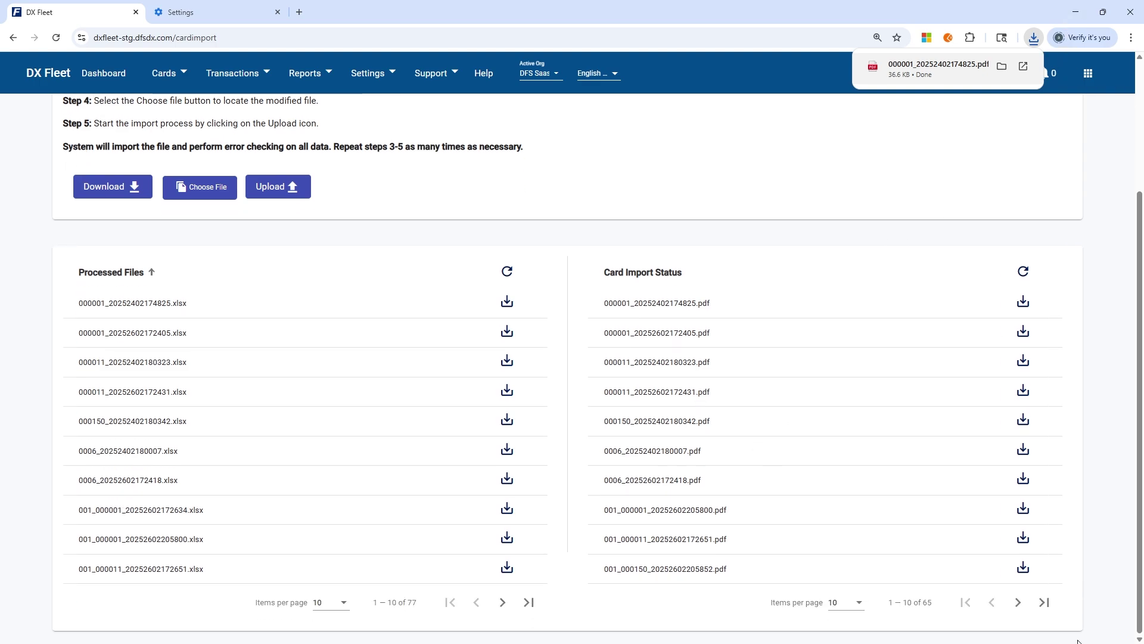
{"action": "left_click", "coordinate": [1023, 605]}
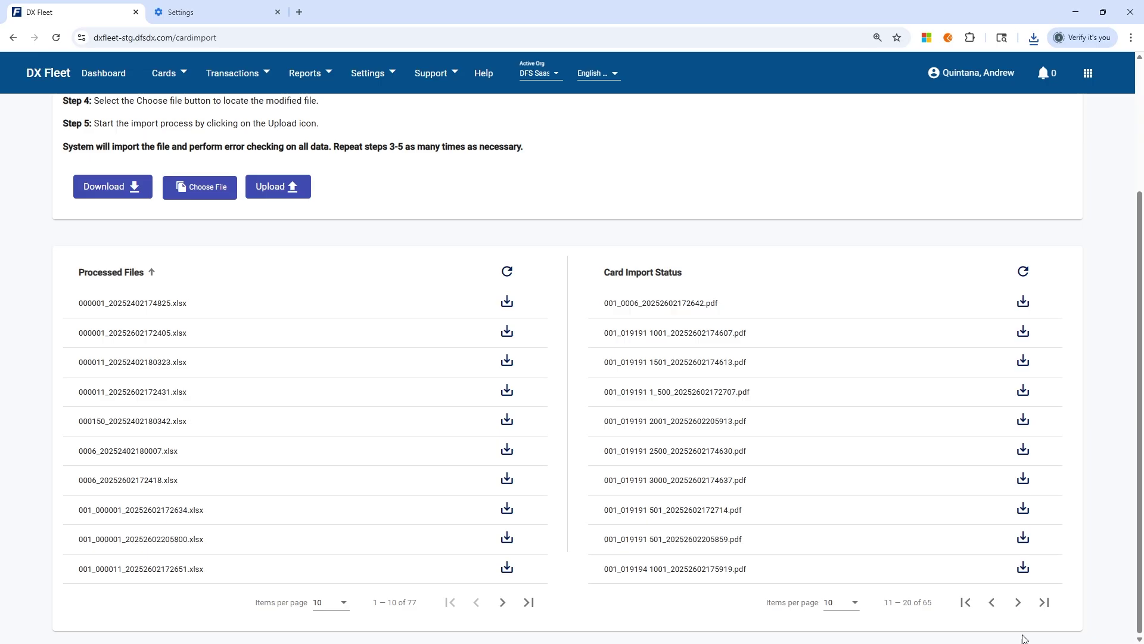
{"action": "left_click", "coordinate": [1018, 602]}
{"action": "left_click", "coordinate": [1019, 603]}
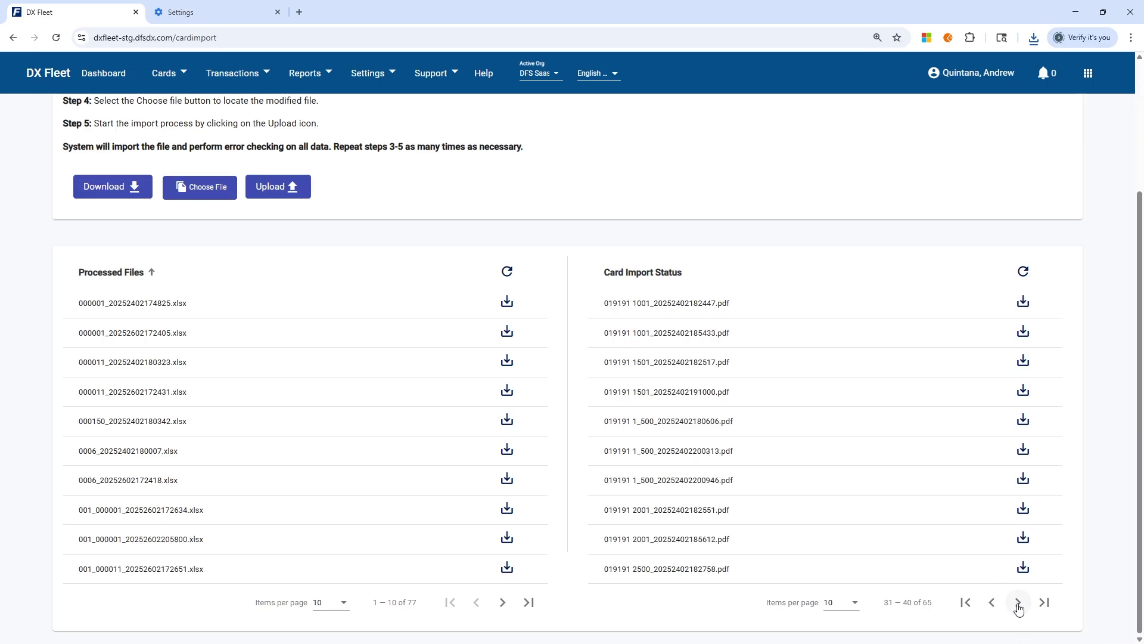
{"action": "left_click", "coordinate": [1018, 603]}
{"action": "left_click", "coordinate": [1019, 609]}
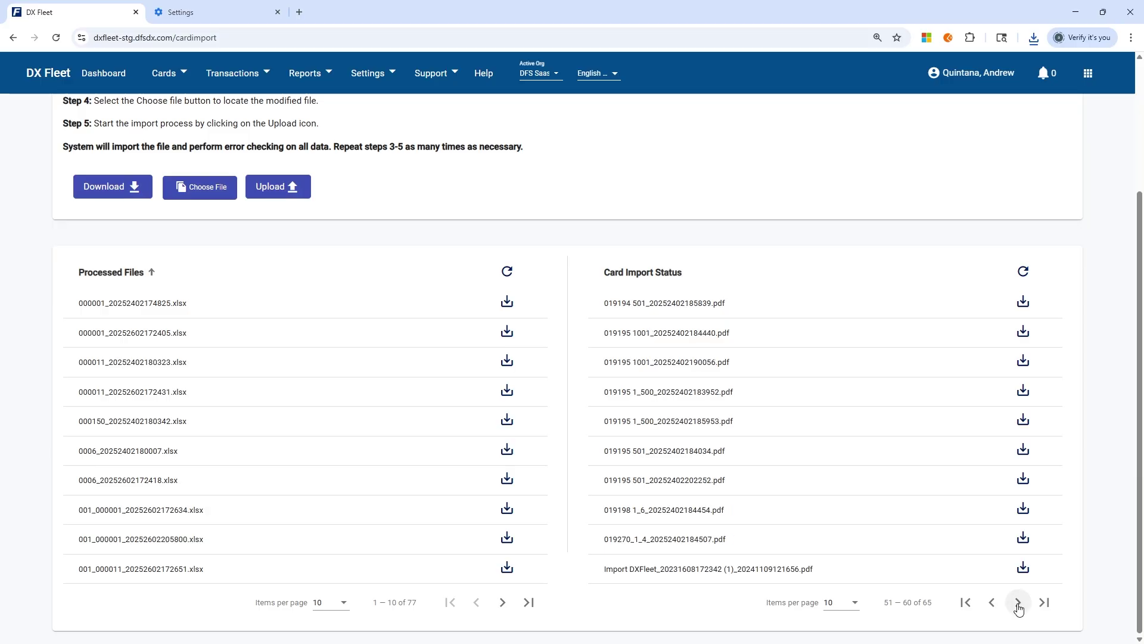
{"action": "left_click", "coordinate": [990, 608]}
{"action": "left_click", "coordinate": [990, 608]}
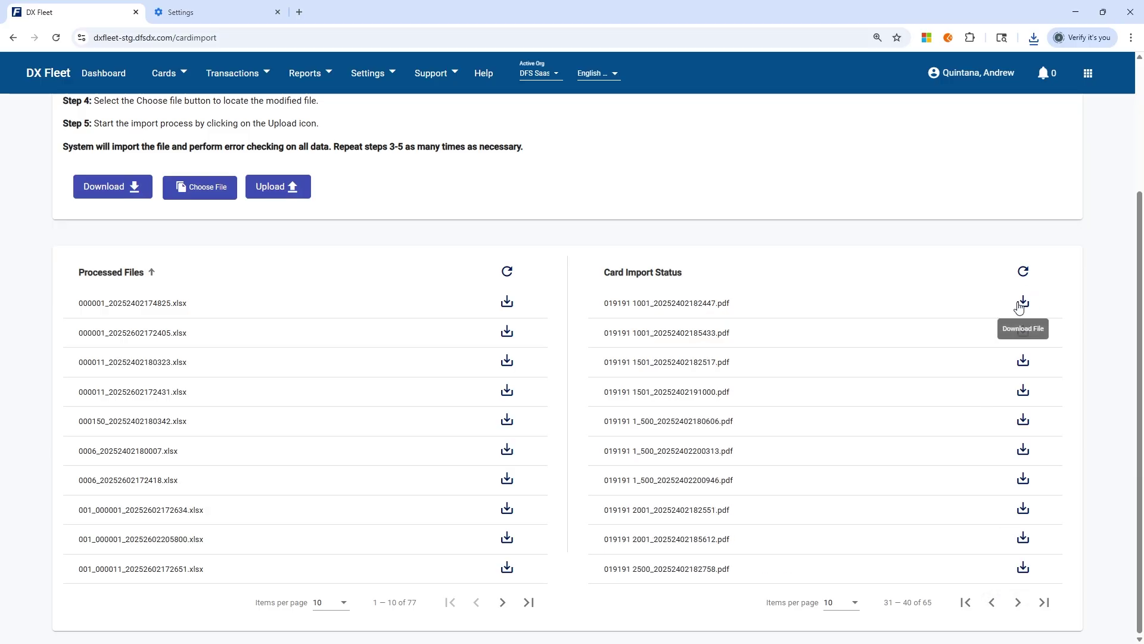
{"action": "left_click", "coordinate": [1022, 301]}
{"action": "left_click", "coordinate": [970, 70]}
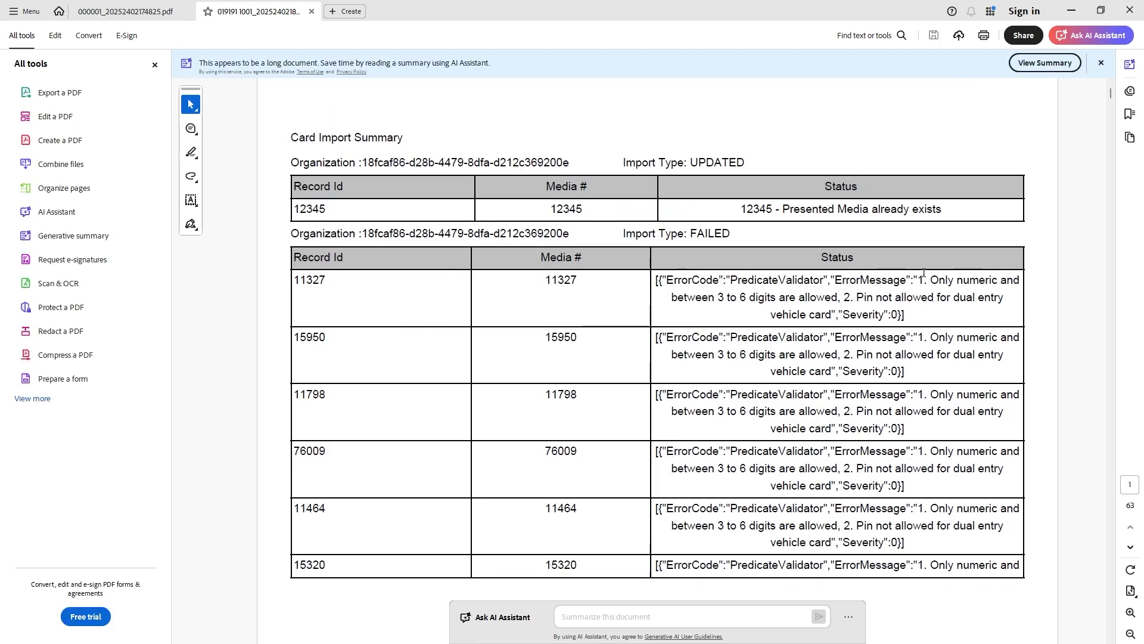
{"action": "left_click_drag", "start_coordinate": [740, 209], "coordinate": [956, 210]}
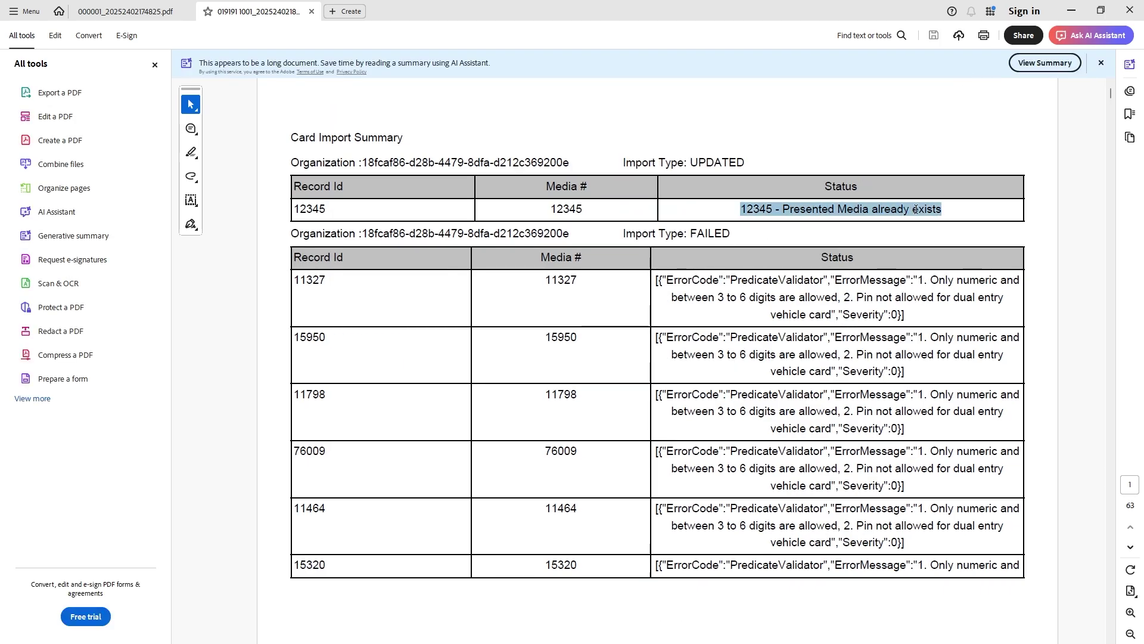
{"action": "left_click", "coordinate": [956, 209]}
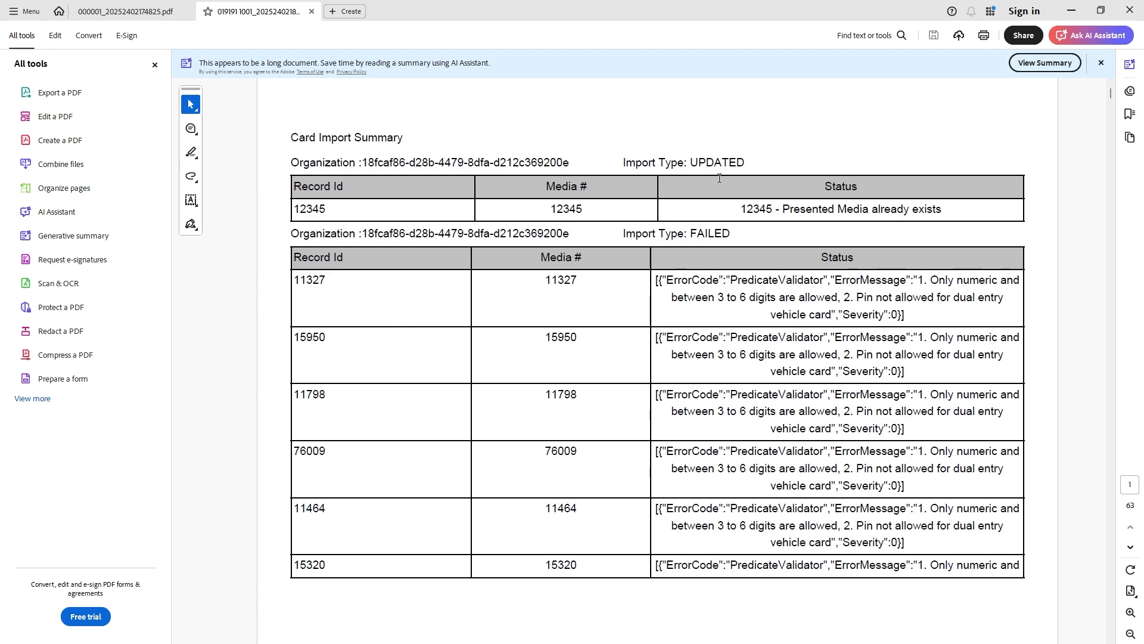
Highlight the UPDATED import type, record id 12345, and its media number and status
{"action": "left_click_drag", "start_coordinate": [749, 162], "coordinate": [691, 158]}
{"action": "left_click", "coordinate": [424, 206]}
{"action": "left_click_drag", "start_coordinate": [299, 215], "coordinate": [326, 210]}
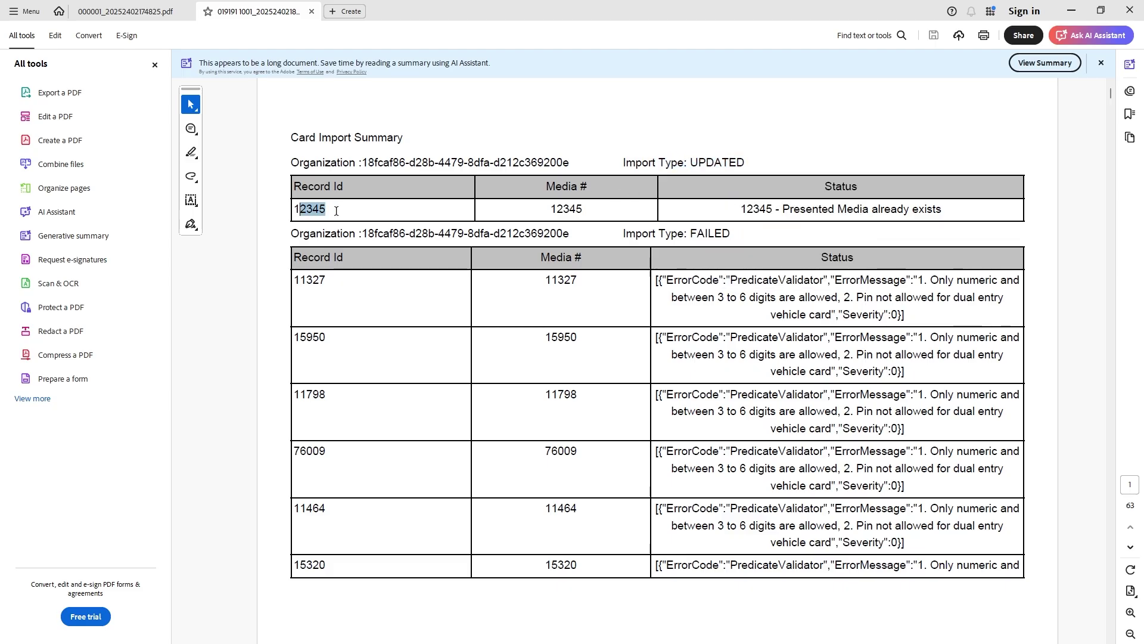
{"action": "left_click", "coordinate": [575, 210]}
{"action": "left_click_drag", "start_coordinate": [575, 208], "coordinate": [622, 209]}
{"action": "left_click", "coordinate": [618, 208]}
Highlight 'Only numeric' in the FAILED records' PIN error and scroll the report pages
{"action": "left_click_drag", "start_coordinate": [931, 280], "coordinate": [982, 280]}
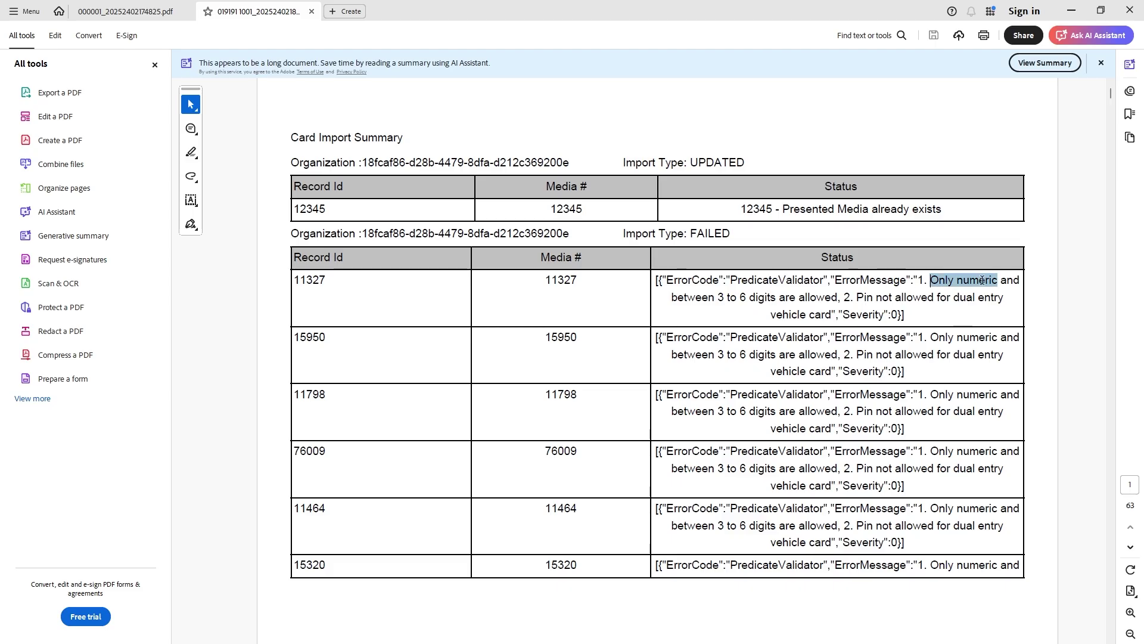
{"action": "left_click", "coordinate": [864, 294]}
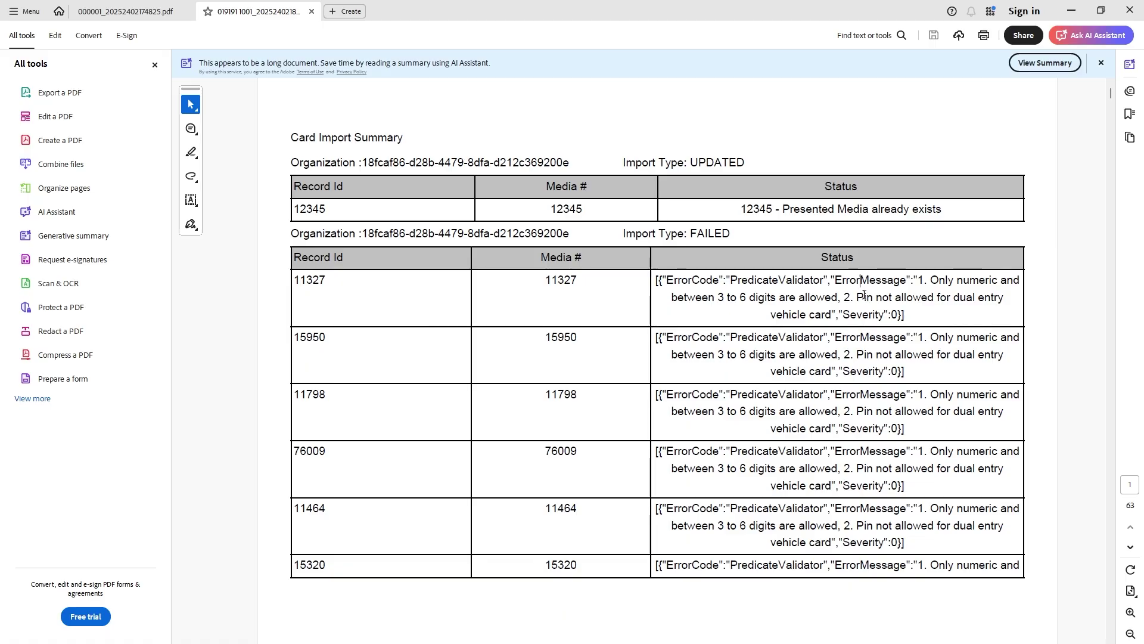
{"action": "scroll", "coordinate": [854, 350], "scroll_direction": "down", "scroll_amount": 20}
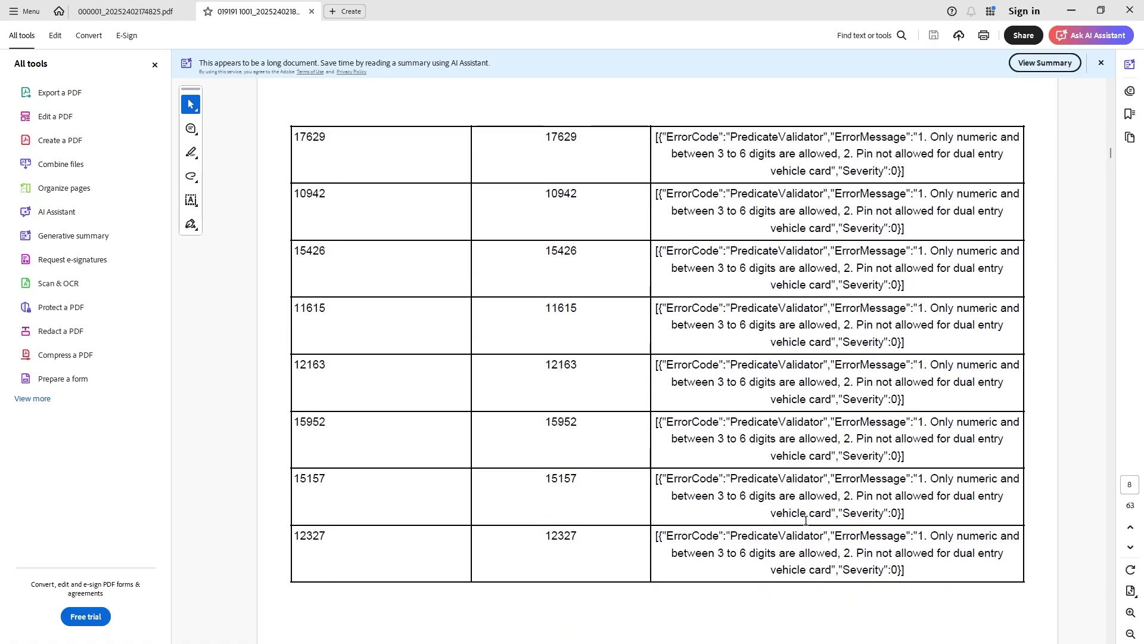
{"action": "scroll", "coordinate": [806, 521], "scroll_direction": "up", "scroll_amount": 20}
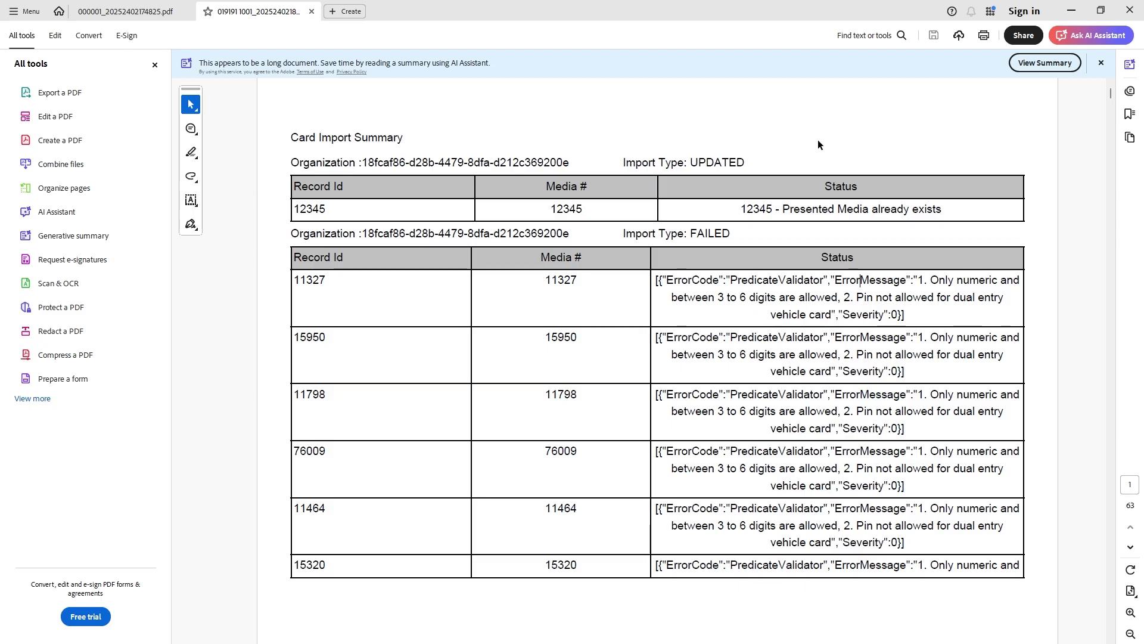
Highlight failed Media # 11327, then switch back to DX Fleet in Chrome
{"action": "left_click_drag", "start_coordinate": [571, 280], "coordinate": [544, 280]}
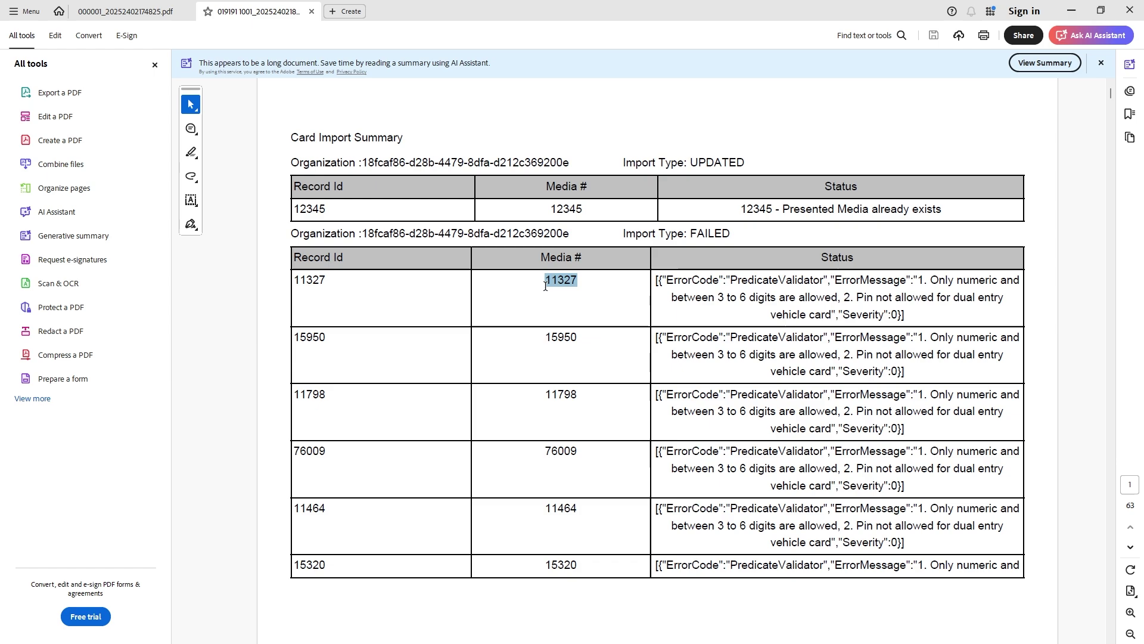
{"action": "left_click", "coordinate": [592, 278]}
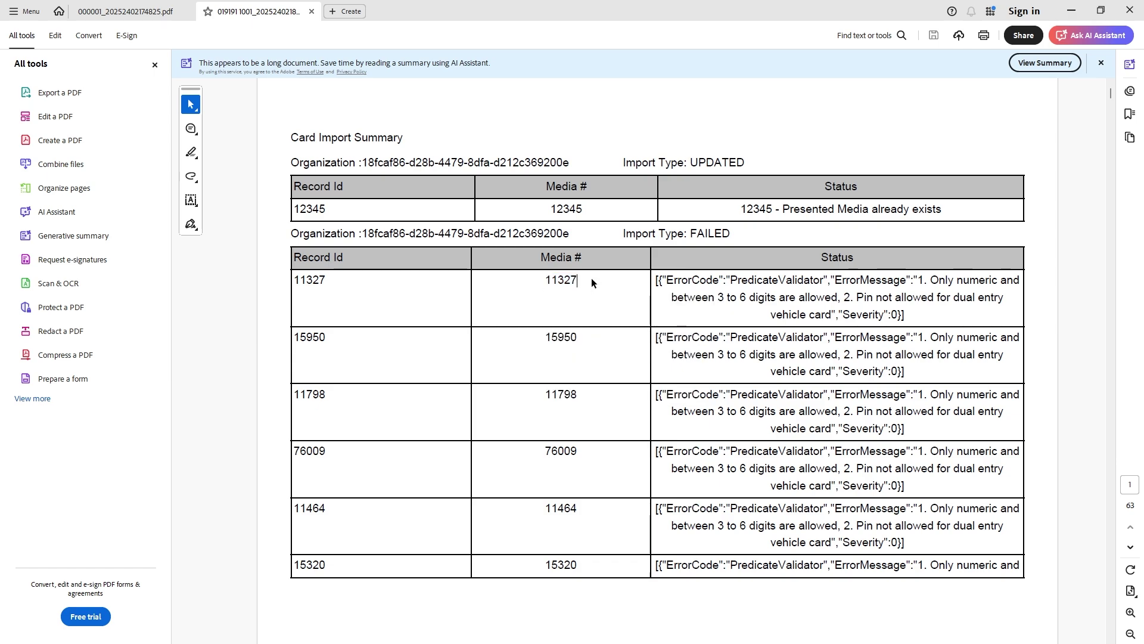
{"action": "key", "text": "alt+Tab"}
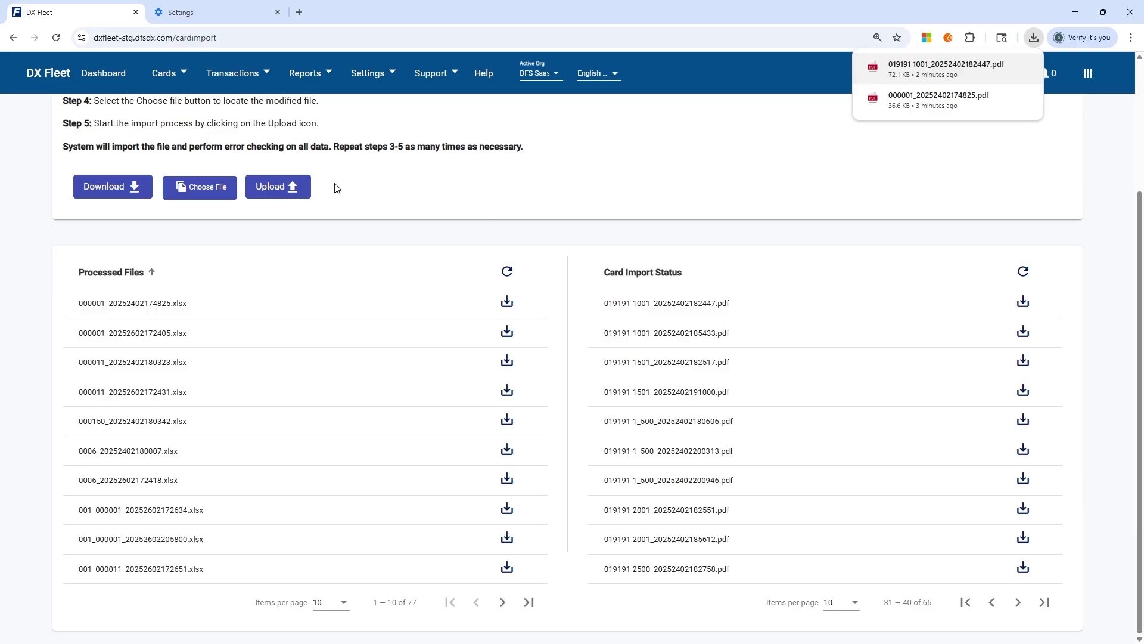
Open Cards > Driver/Vehicle Records and highlight the 6720 total record count
{"action": "left_click", "coordinate": [178, 75]}
{"action": "left_click", "coordinate": [184, 171]}
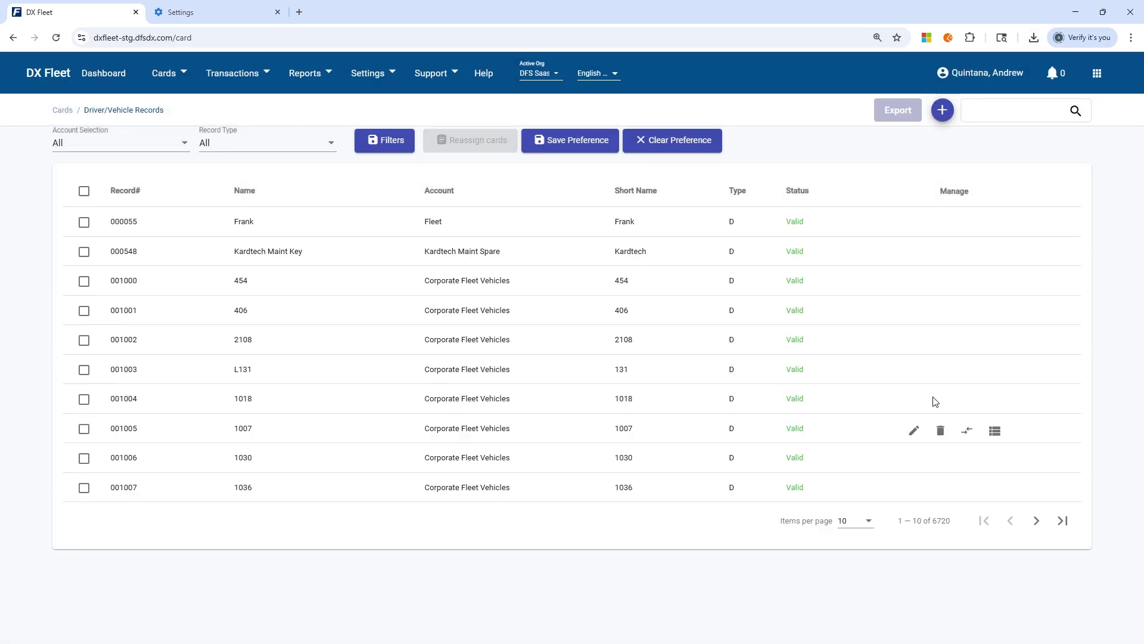
{"action": "left_click_drag", "start_coordinate": [947, 521], "coordinate": [932, 521]}
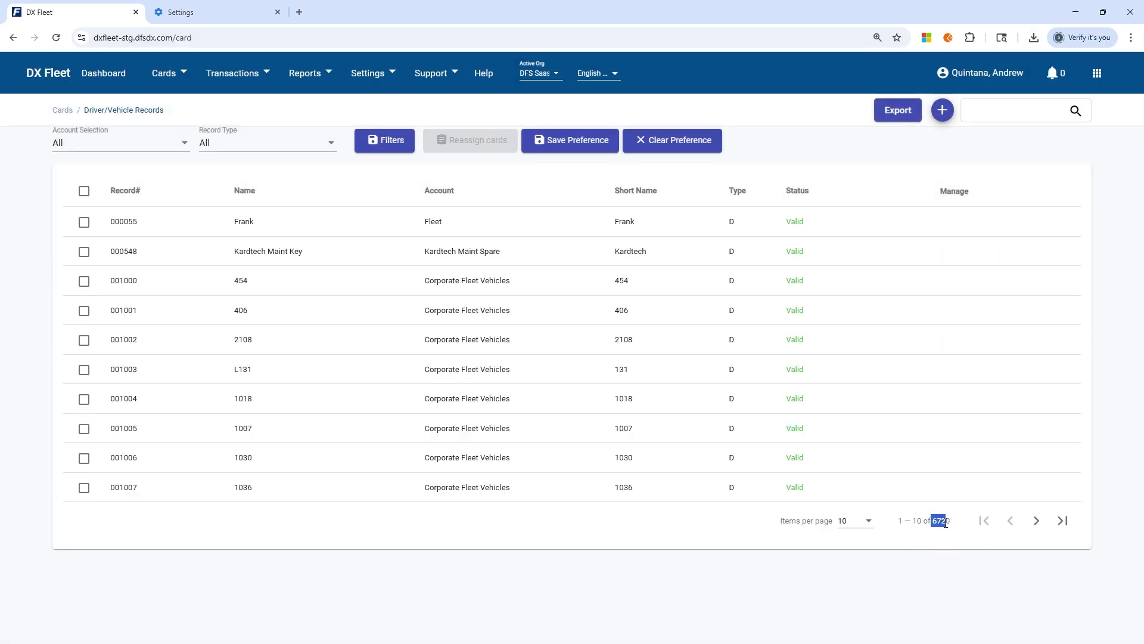
{"action": "left_click", "coordinate": [941, 531]}
{"action": "left_click_drag", "start_coordinate": [931, 522], "coordinate": [965, 531]}
{"action": "left_click", "coordinate": [964, 532]}
Return to the Card Import page from the Cards menu
{"action": "mouse_move", "coordinate": [248, 248]}
{"action": "left_click", "coordinate": [168, 75]}
{"action": "left_click", "coordinate": [173, 199]}
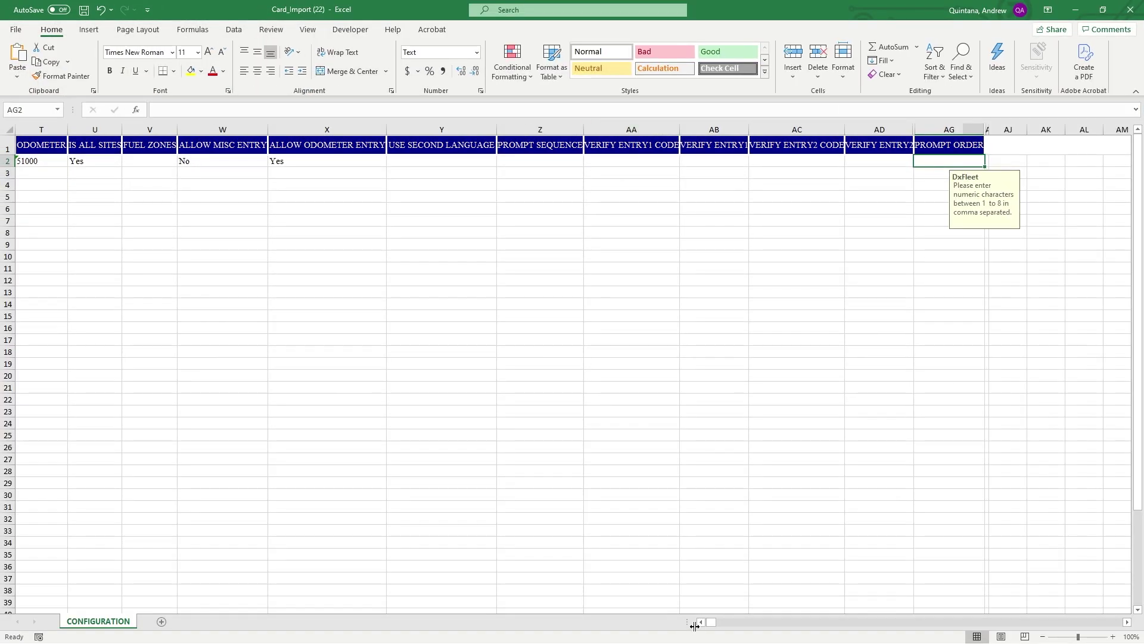
Scroll the template left to column A, showing row 2's account 1000 and driver ID 1234
{"action": "left_click", "coordinate": [701, 622]}
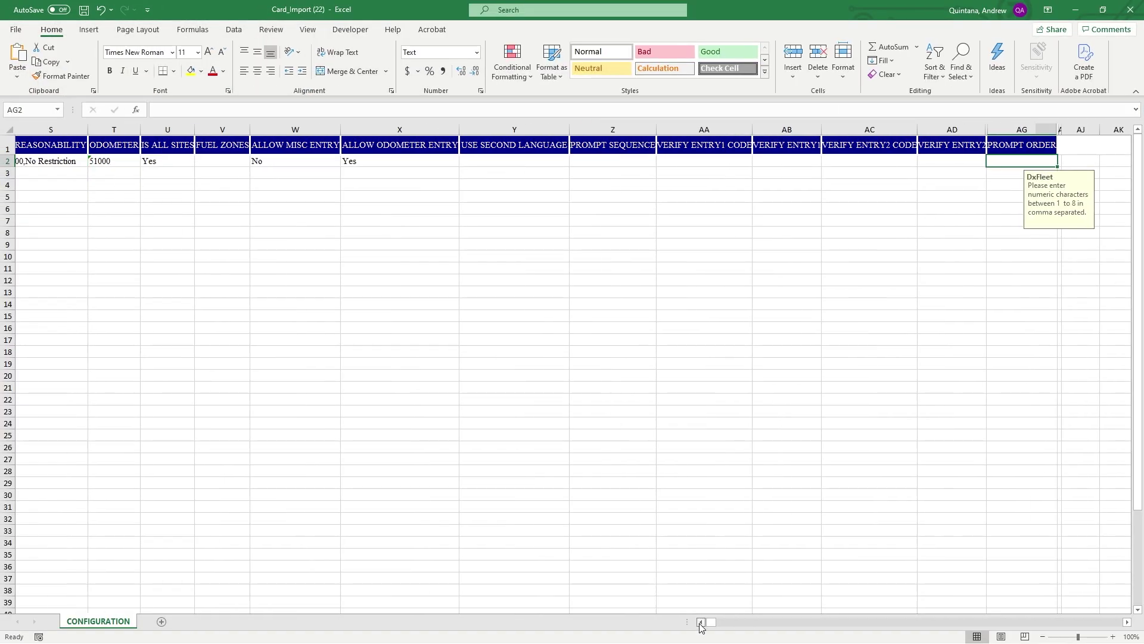
{"action": "left_click", "coordinate": [701, 622]}
{"action": "left_click", "coordinate": [701, 622]}
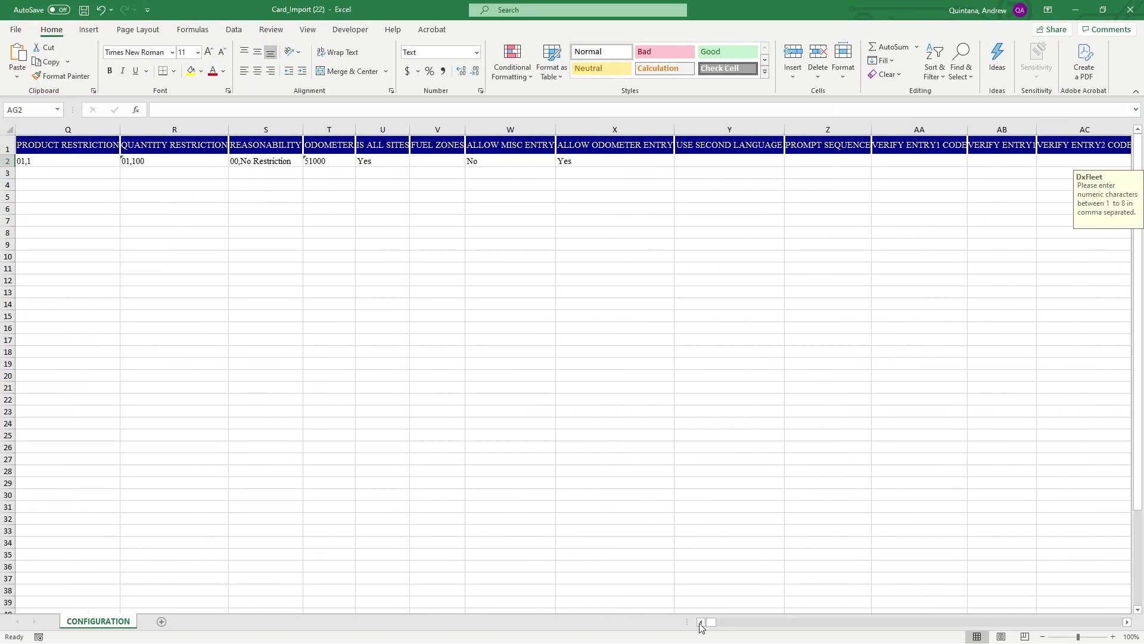
{"action": "left_click", "coordinate": [701, 623]}
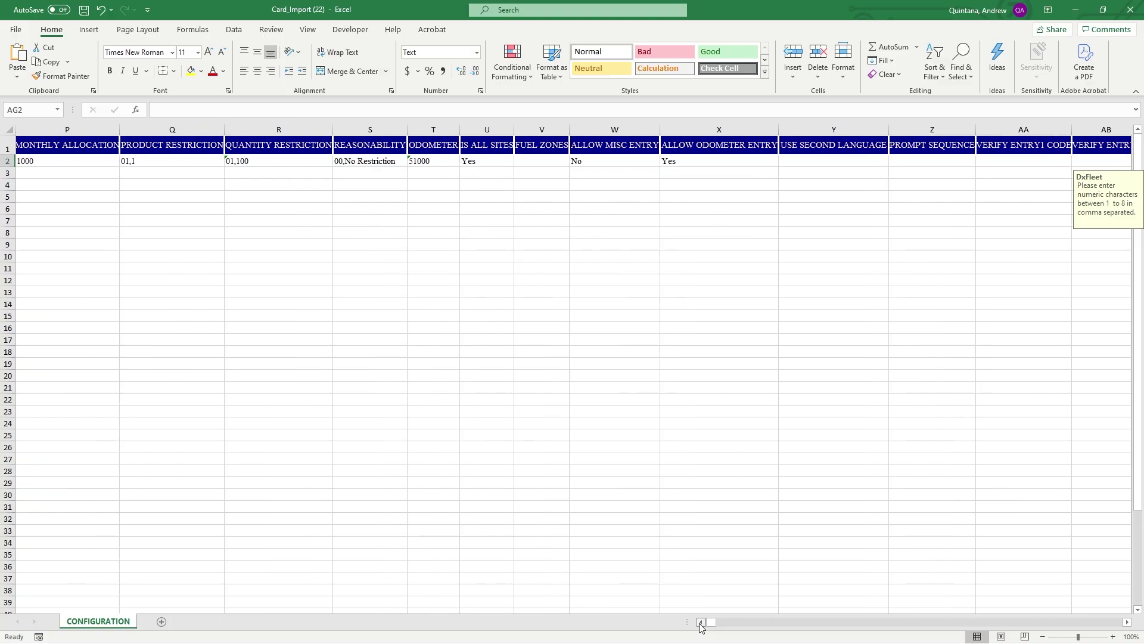
{"action": "left_click", "coordinate": [701, 622]}
{"action": "left_click", "coordinate": [701, 623]}
{"action": "left_click", "coordinate": [701, 623]}
{"action": "left_click", "coordinate": [701, 622]}
{"action": "left_click", "coordinate": [701, 622]}
{"action": "left_click", "coordinate": [701, 622]}
{"action": "left_click", "coordinate": [701, 622]}
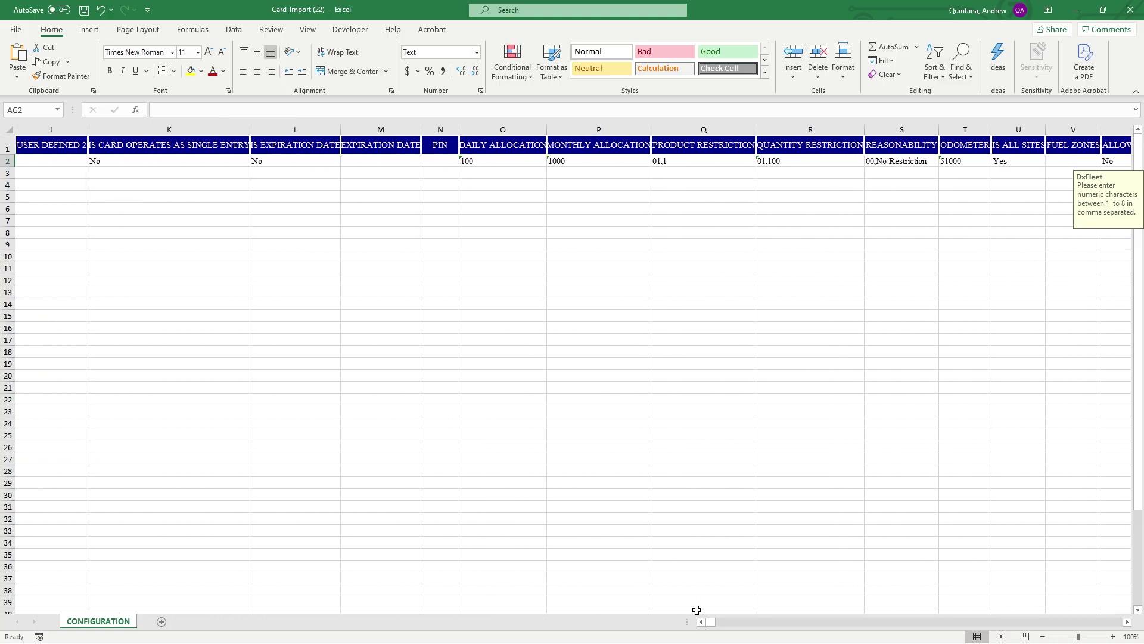
{"action": "left_click", "coordinate": [701, 623]}
{"action": "left_click", "coordinate": [701, 622]}
{"action": "left_click", "coordinate": [702, 622]}
{"action": "left_click", "coordinate": [701, 622]}
{"action": "left_click", "coordinate": [701, 622]}
{"action": "left_click", "coordinate": [701, 622]}
{"action": "left_click", "coordinate": [701, 622]}
{"action": "left_click", "coordinate": [702, 622]}
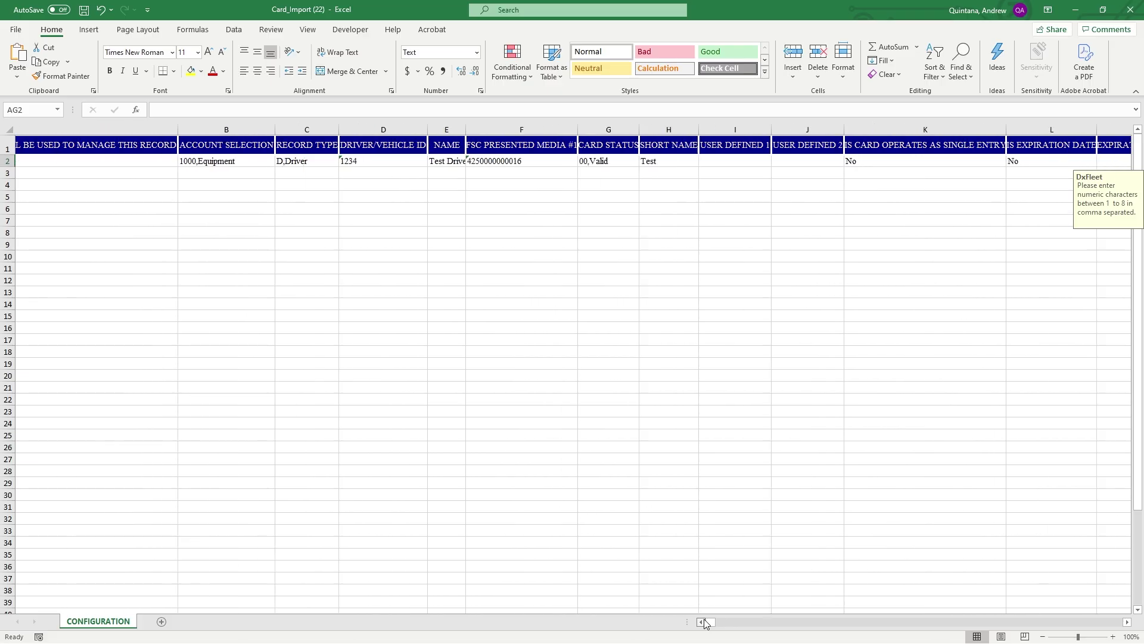
{"action": "left_click", "coordinate": [701, 622]}
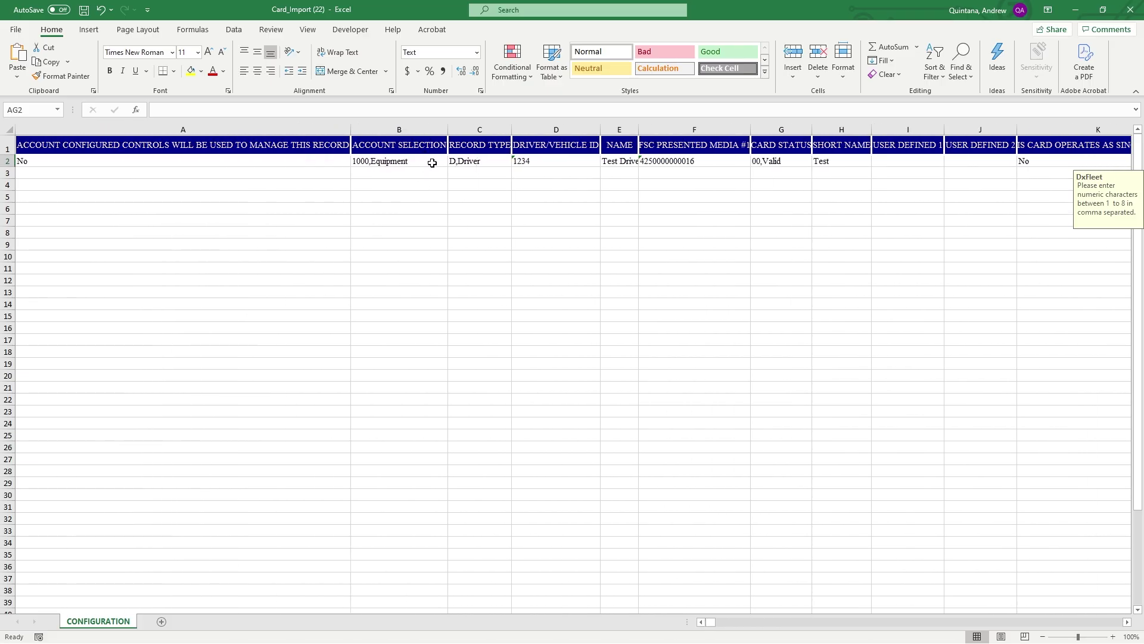